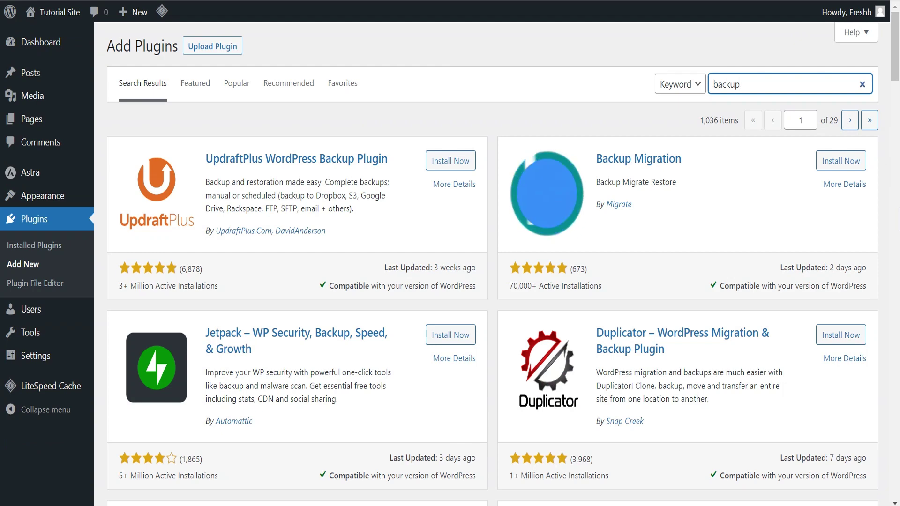
# - Scroll through the 'backup' plugin results, including UpdraftPlus, Duplicator and BackWPup
pyautogui.scroll(-3, 633, 231)
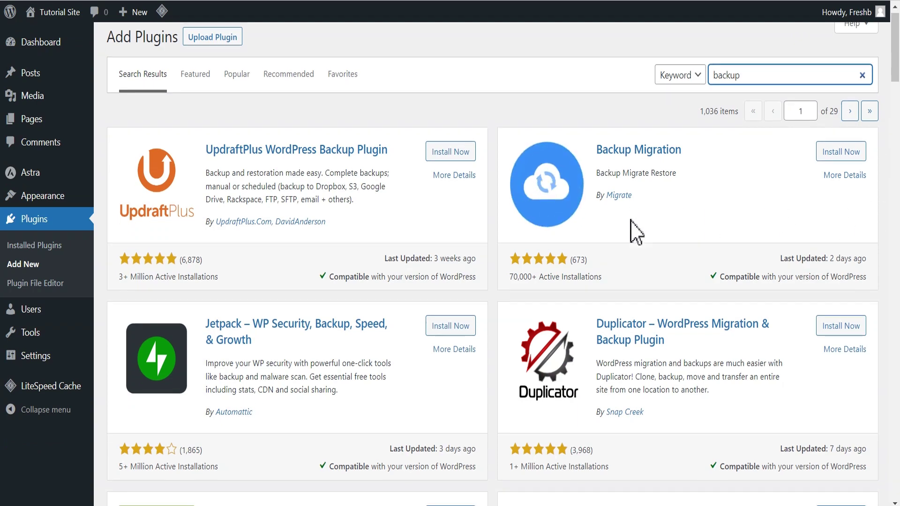
pyautogui.scroll(3, 635, 231)
pyautogui.scroll(-3, 635, 231)
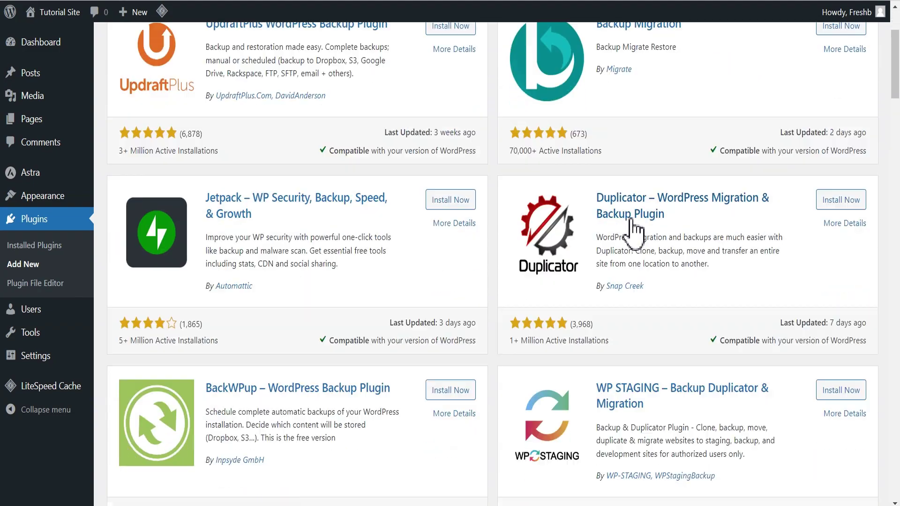
pyautogui.scroll(2, 581, 230)
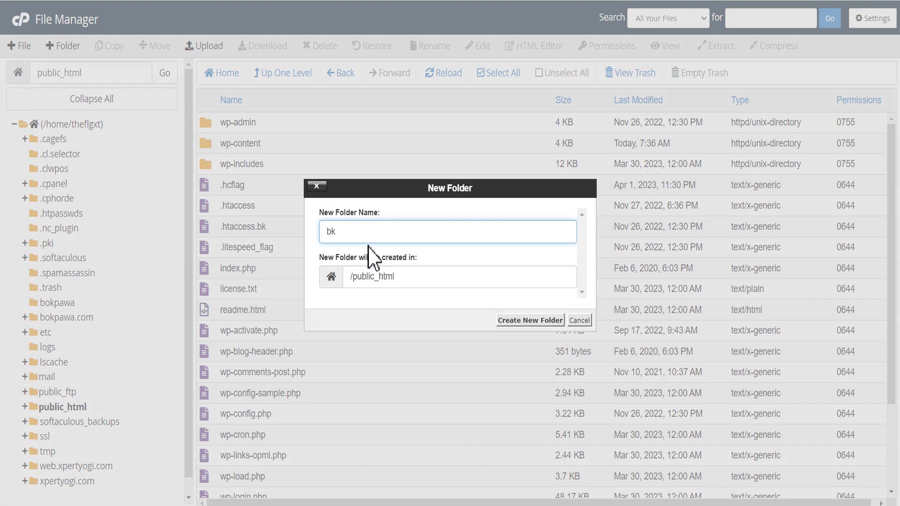
# - Create a bk folder in public_html and copy all other site files into /public_html/bk
pyautogui.click(530, 320)
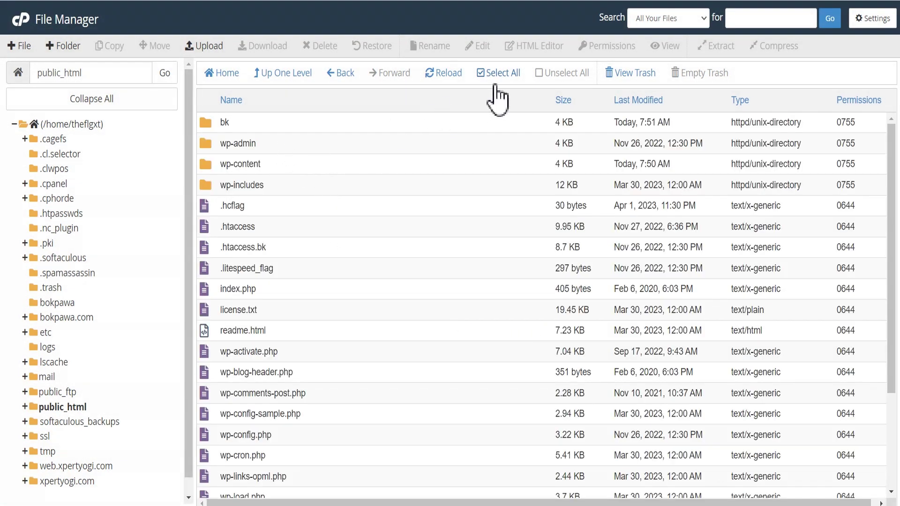
pyautogui.click(484, 73)
pyautogui.keyDown('ctrl'); pyautogui.click(240, 123); pyautogui.keyUp('ctrl')
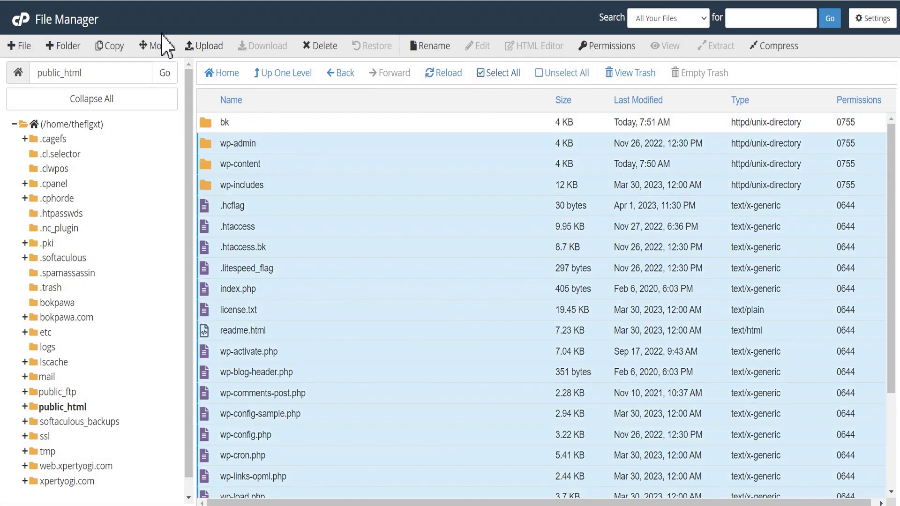
pyautogui.click(113, 46)
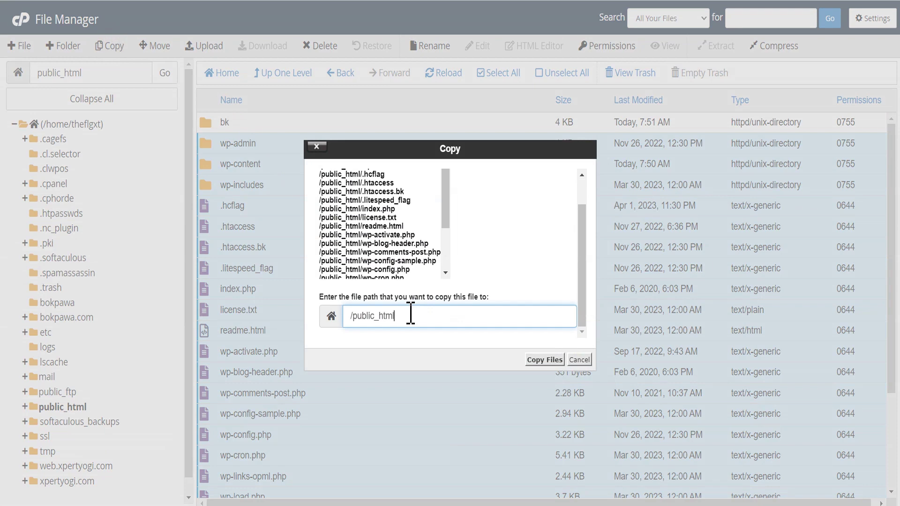
pyautogui.click(544, 359)
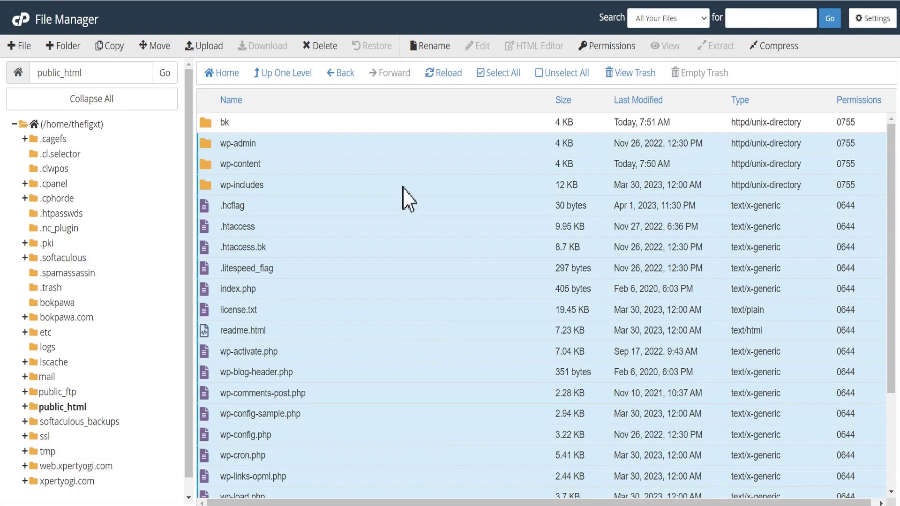
# - Reload the listing, verify the copied files inside bk, and return to public_html
pyautogui.click(443, 74)
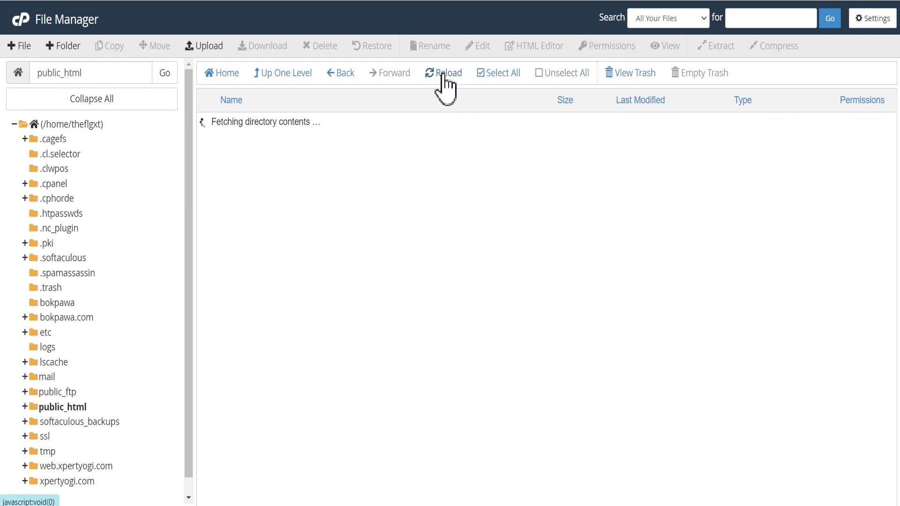
pyautogui.doubleClick(243, 122)
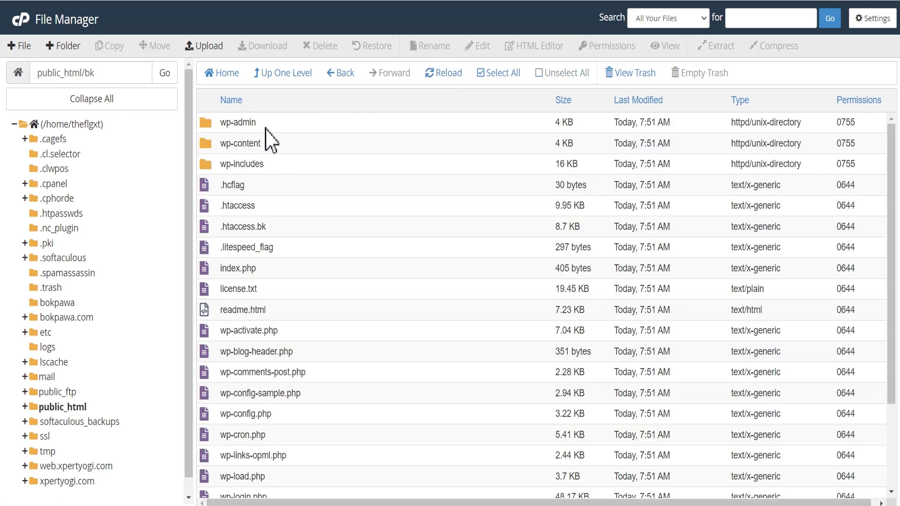
pyautogui.click(286, 75)
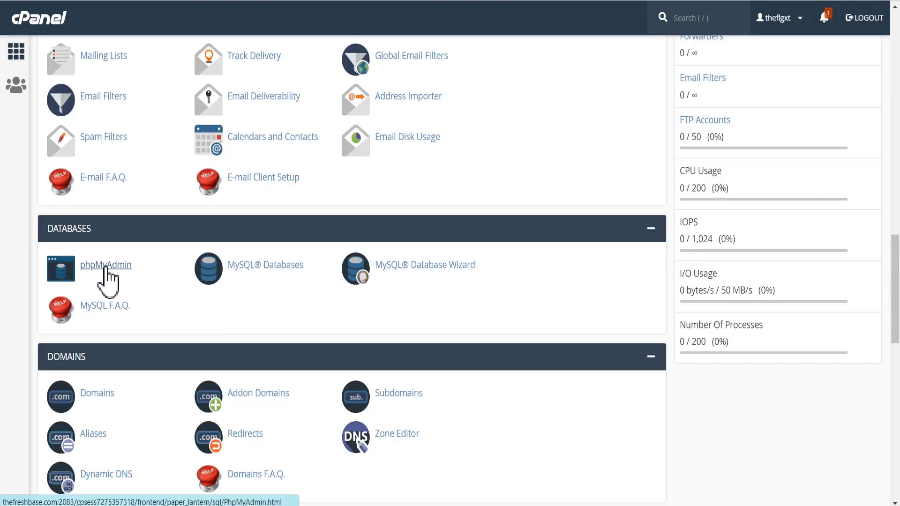
pyautogui.click(105, 266)
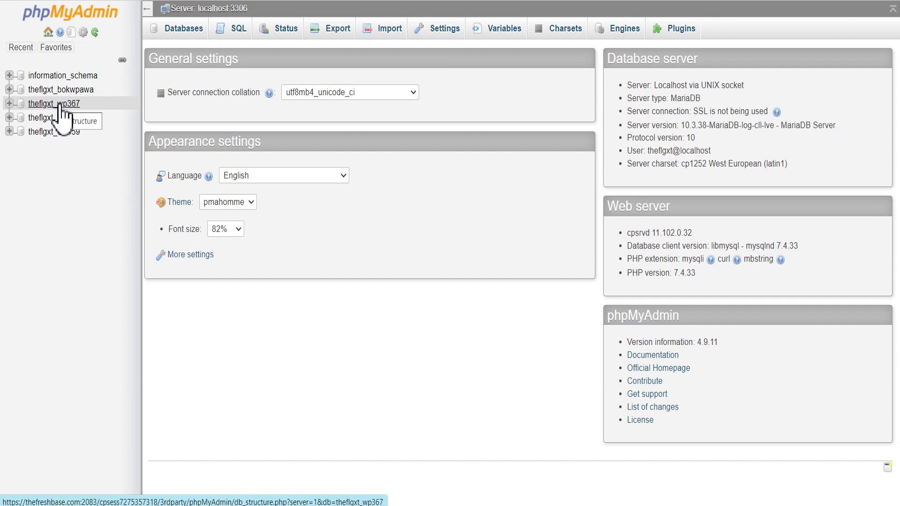
# - Export the theflgxt_wp367 database as theflgxt_wp367.sql using Quick export and SQL format
pyautogui.click(57, 104)
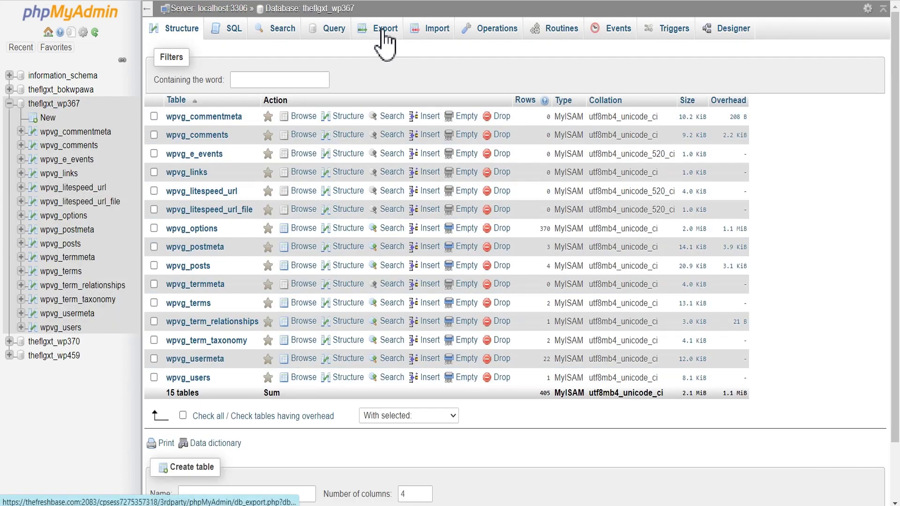
pyautogui.click(384, 29)
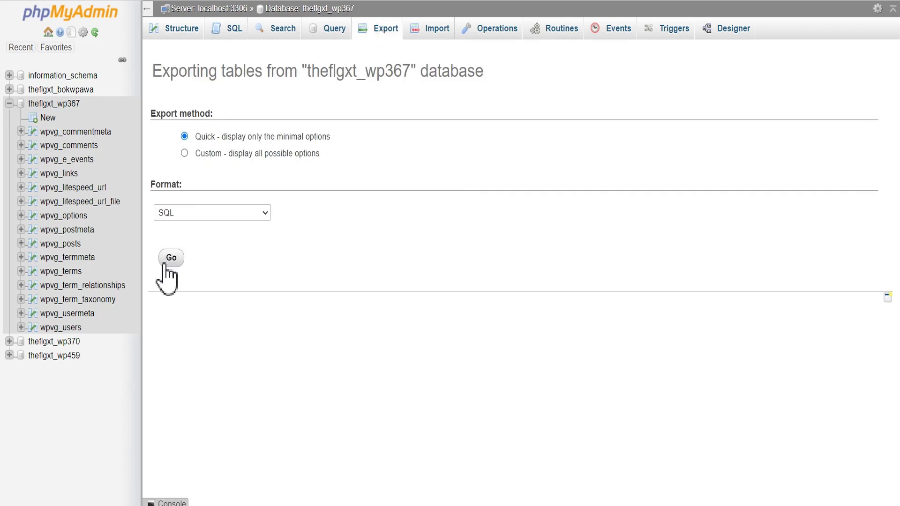
pyautogui.click(171, 257)
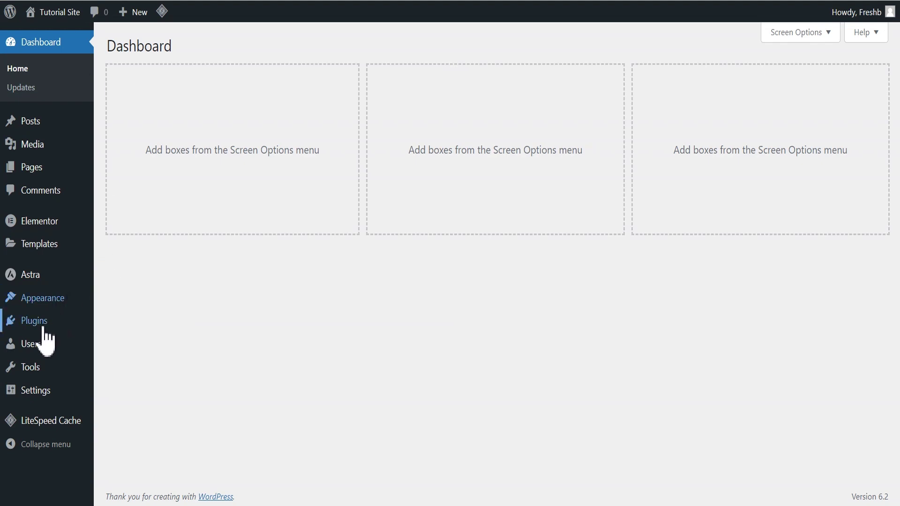
# - Bulk-deactivate Classic Editor, Elementor and LiteSpeed Cache on the Installed Plugins page
pyautogui.moveTo(41, 322)
pyautogui.click(158, 331)
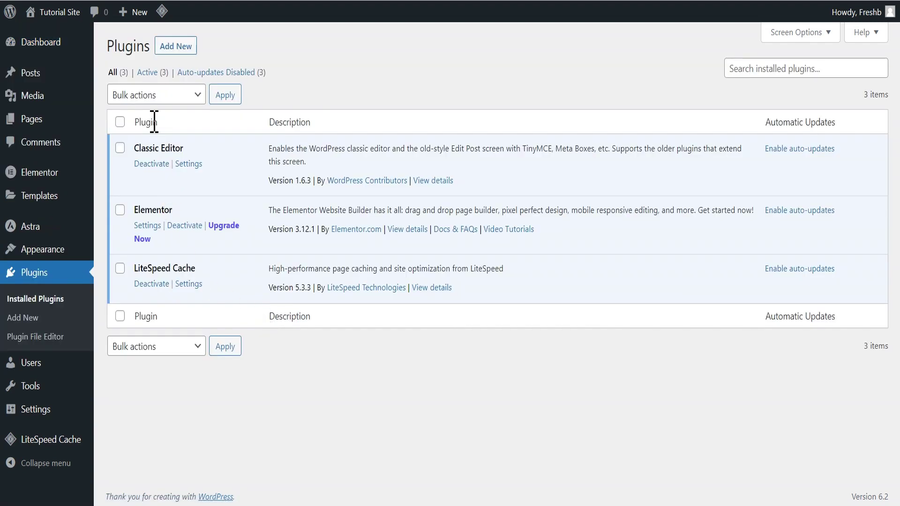
pyautogui.click(120, 122)
pyautogui.click(152, 98)
pyautogui.click(140, 138)
pyautogui.click(225, 96)
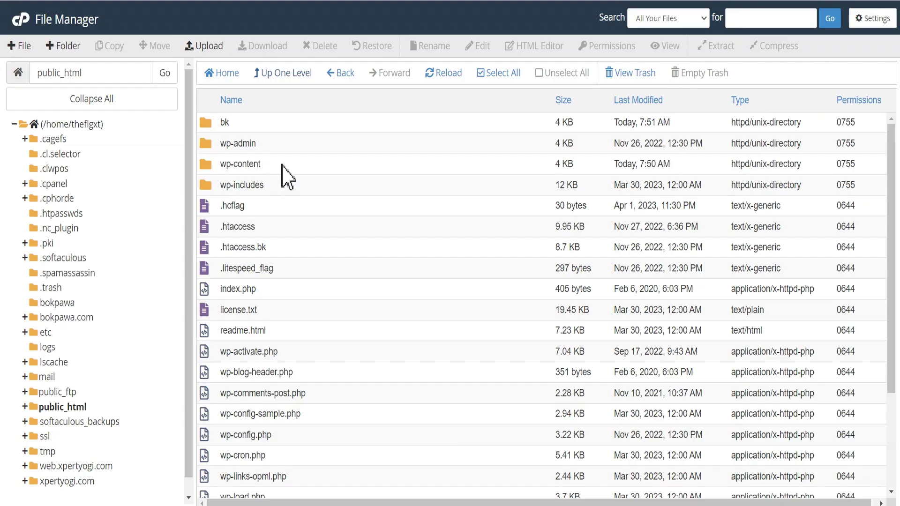
# - Rename the wp-content/plugins folder to plugins-deactivate
pyautogui.doubleClick(279, 165)
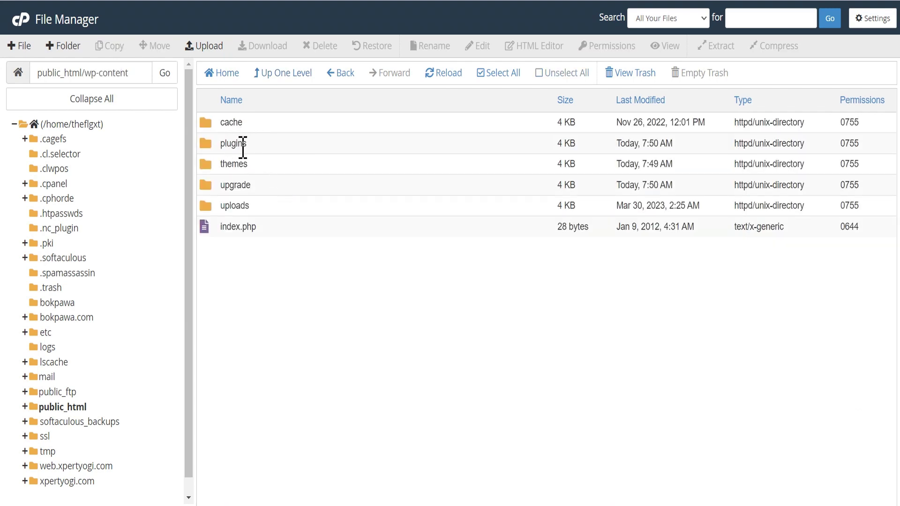
pyautogui.rightClick(253, 146)
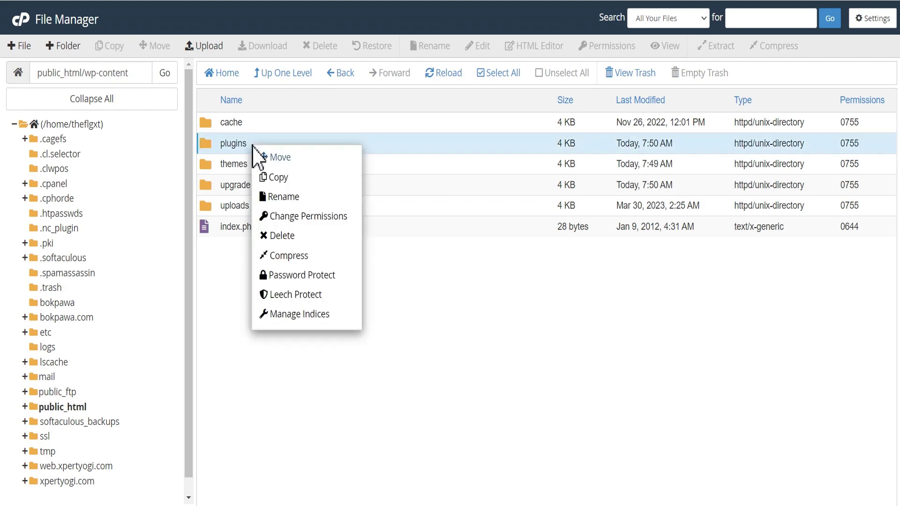
pyautogui.click(298, 197)
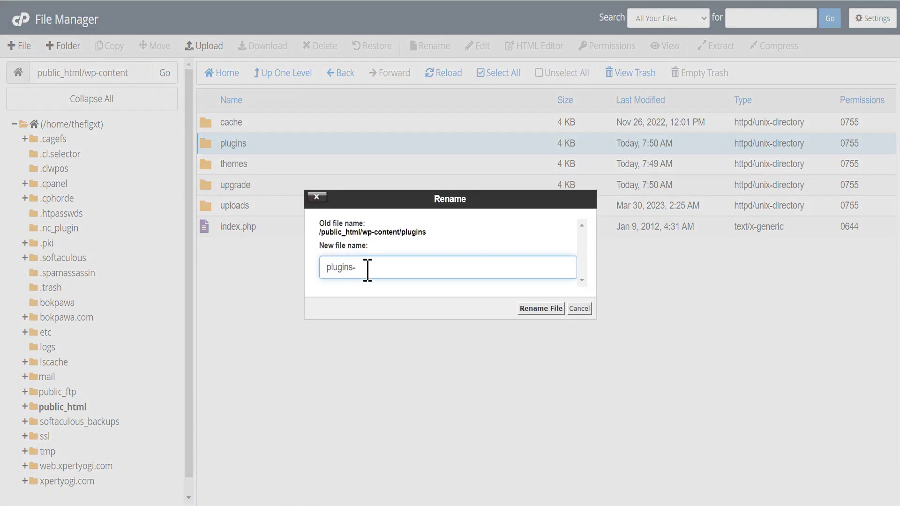
pyautogui.write('-deactivate')
pyautogui.click(541, 308)
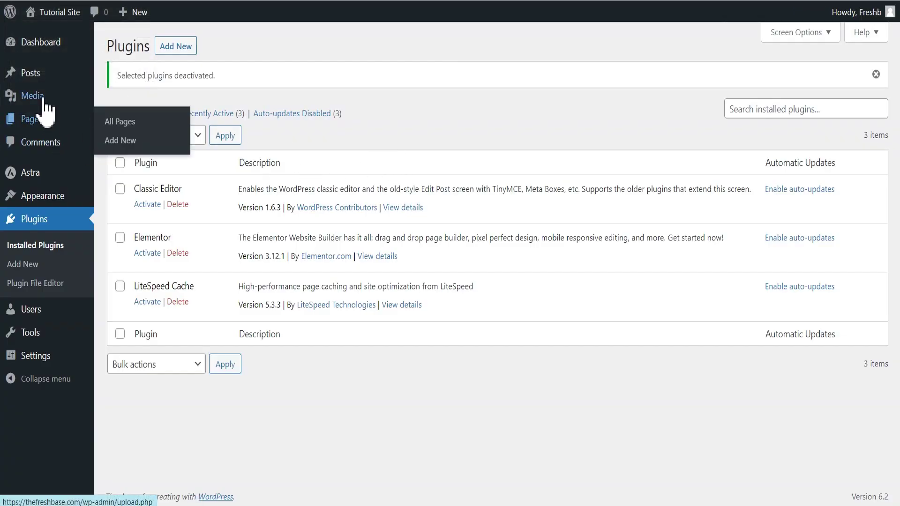
# - Activate the Twenty Twenty-One theme from Appearance > Themes
pyautogui.moveTo(48, 199)
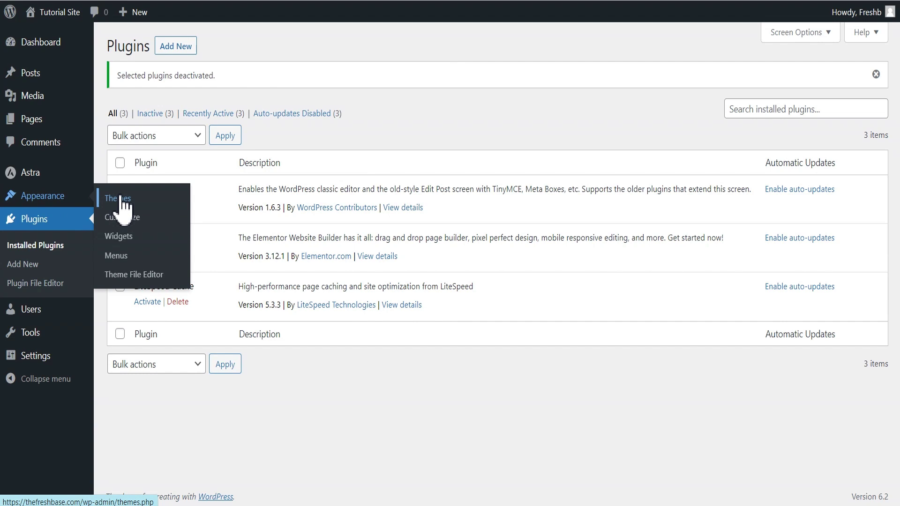
pyautogui.click(123, 201)
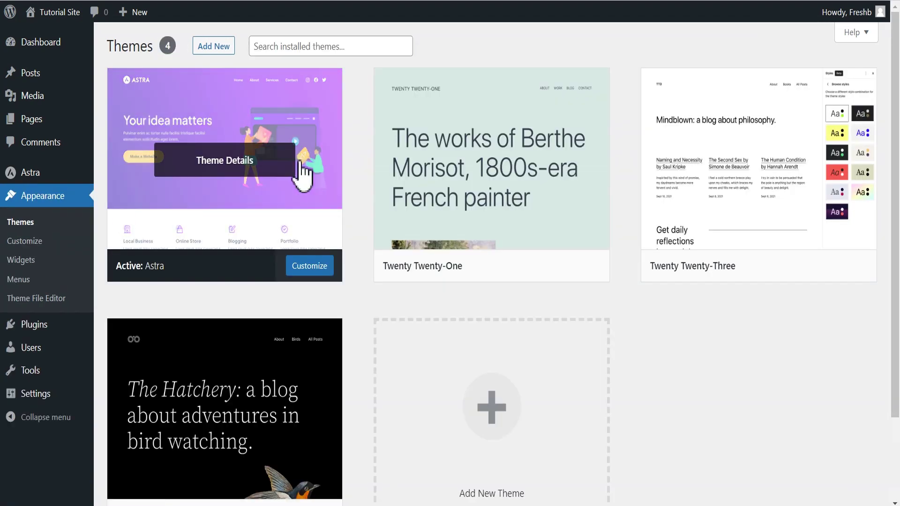
pyautogui.scroll(-2, 300, 332)
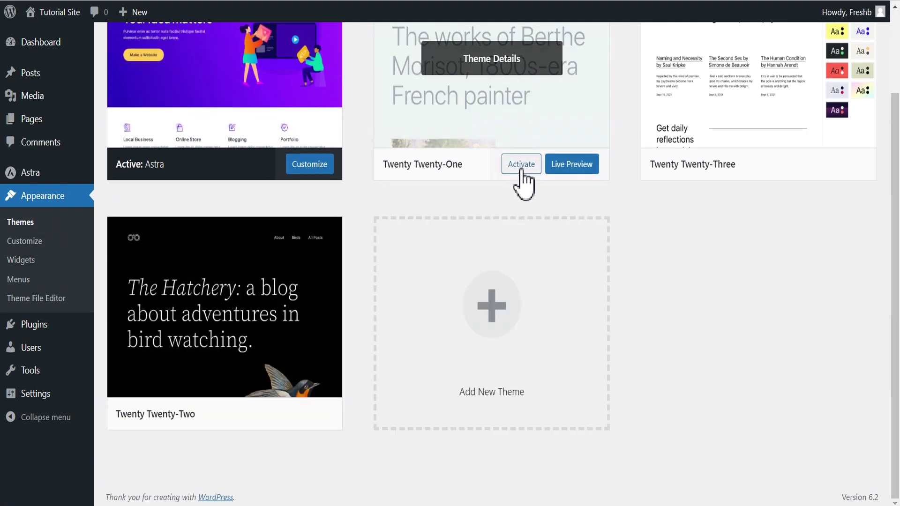
pyautogui.click(521, 163)
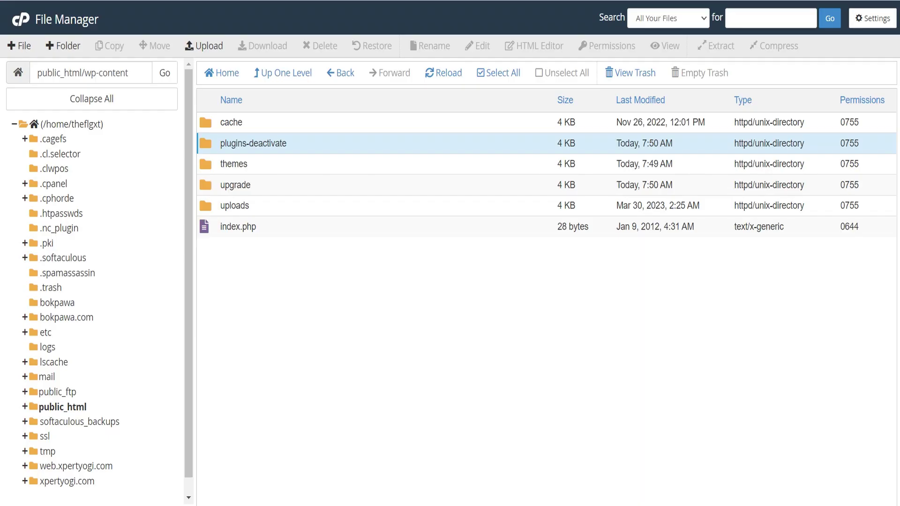
# - Rename the astra folder in wp-content/themes to astra-deactivate
pyautogui.doubleClick(257, 168)
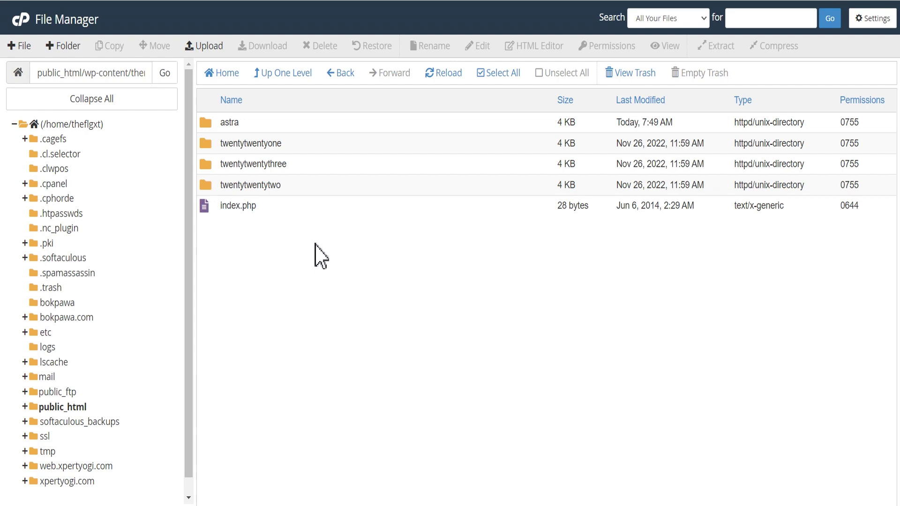
pyautogui.rightClick(254, 125)
pyautogui.click(268, 175)
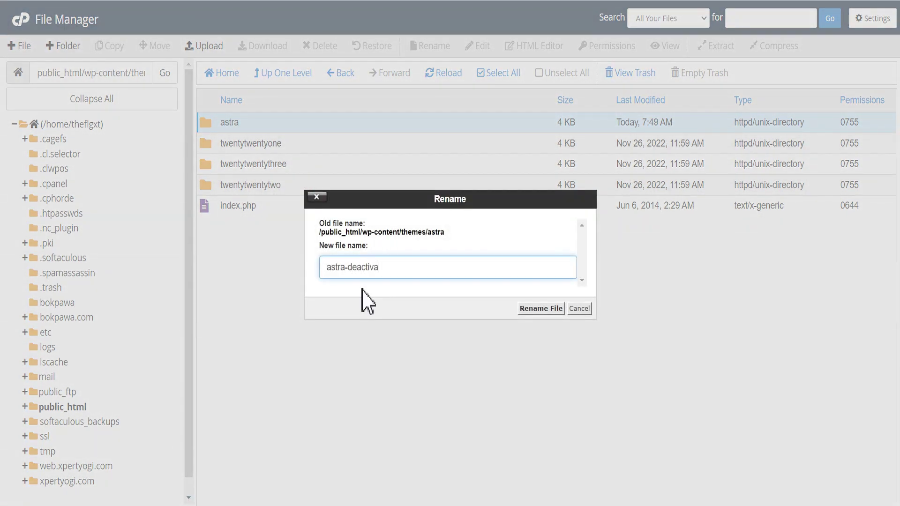
pyautogui.write('-deactivate')
pyautogui.click(541, 308)
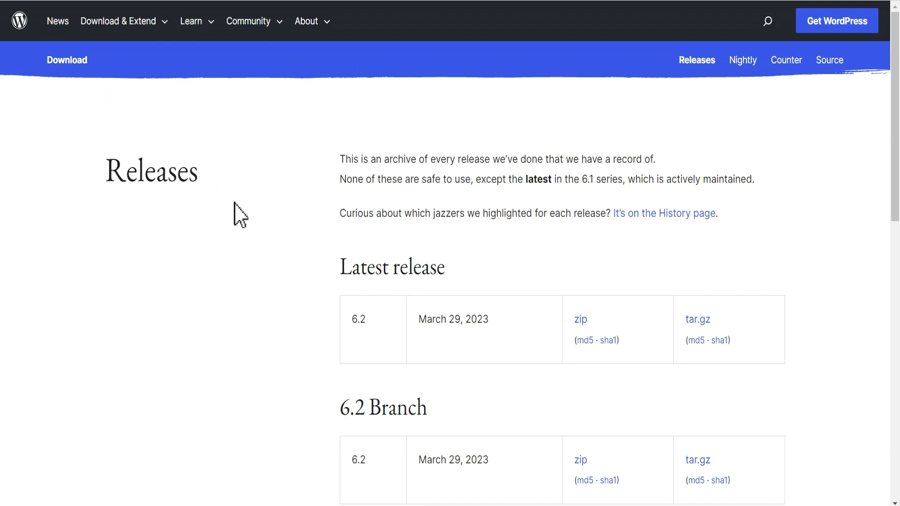
# - Jump to the 5.8 Branch section of the WordPress Releases page
pyautogui.scroll(-3, 257, 225)
pyautogui.scroll(1, 256, 214)
pyautogui.scroll(-12, 257, 215)
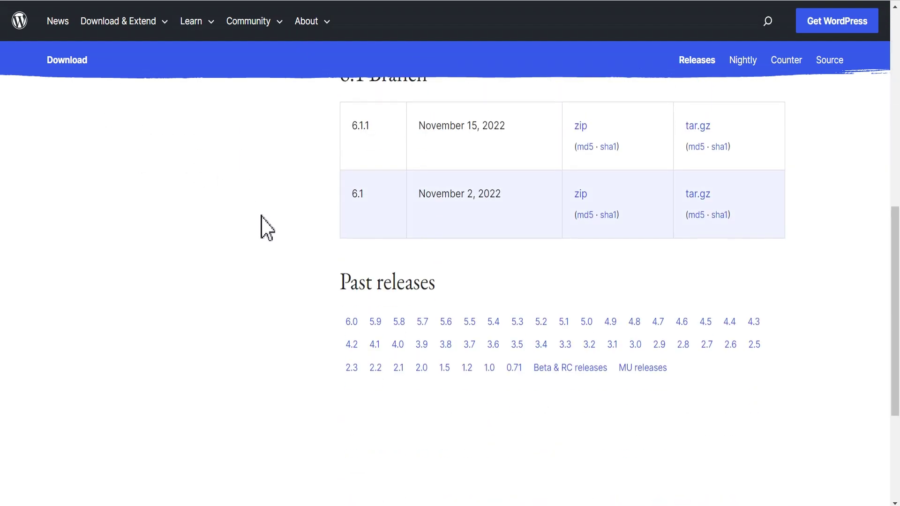
pyautogui.scroll(7, 273, 224)
pyautogui.scroll(2, 351, 173)
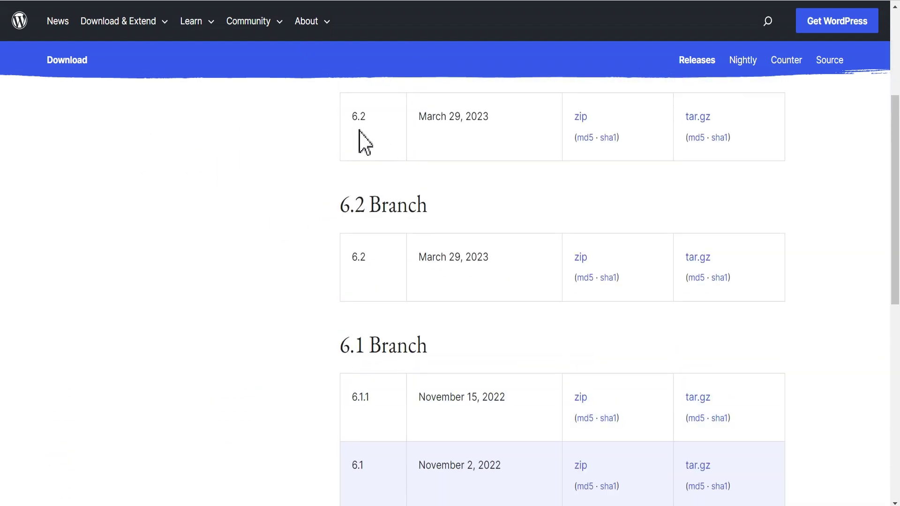
pyautogui.scroll(4, 356, 139)
pyautogui.scroll(-10, 333, 288)
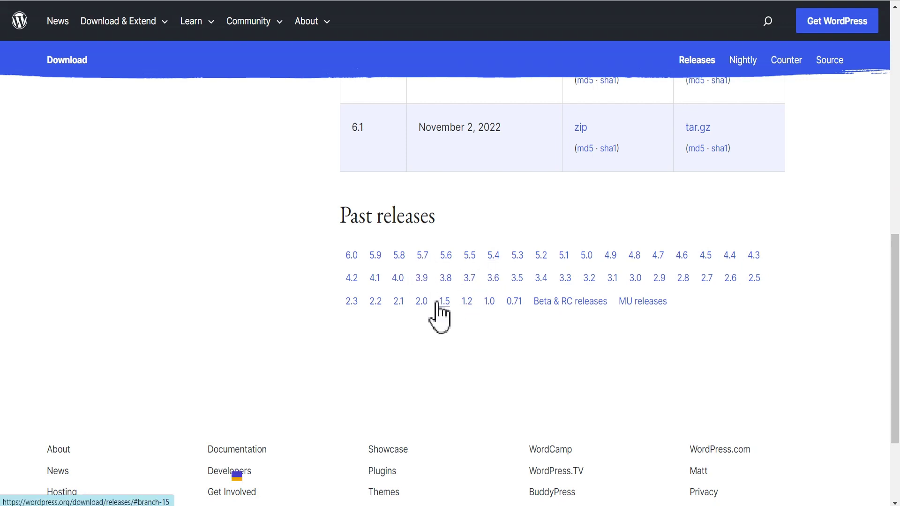
pyautogui.click(398, 256)
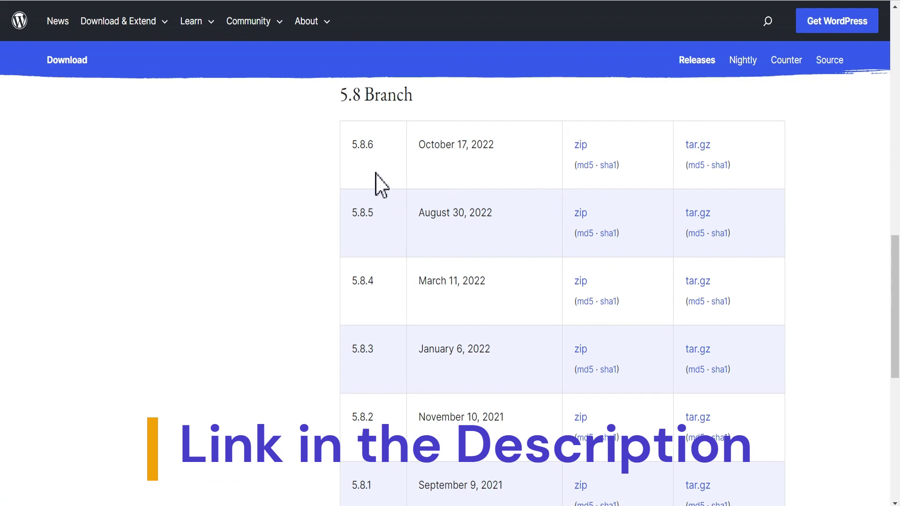
# - Download the zip package from the 5.8.6 row
pyautogui.scroll(-6, 466, 183)
pyautogui.scroll(4, 467, 187)
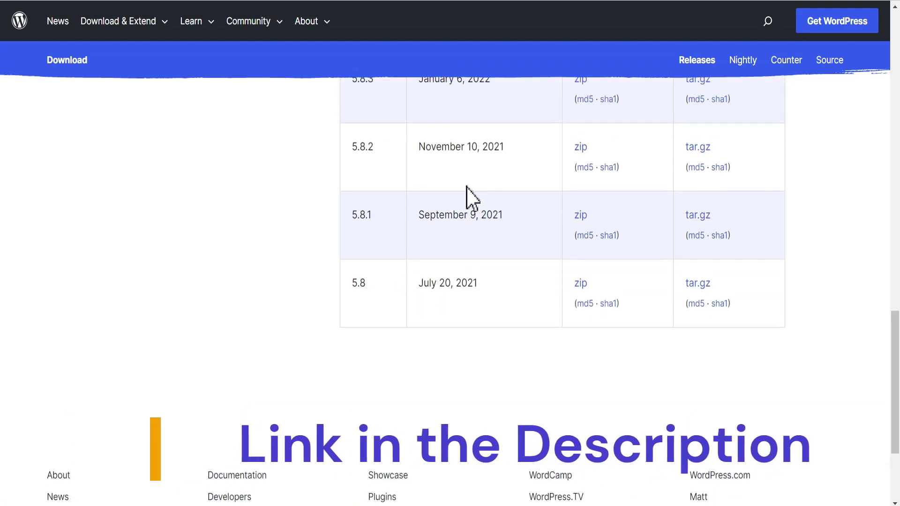
pyautogui.scroll(3, 388, 236)
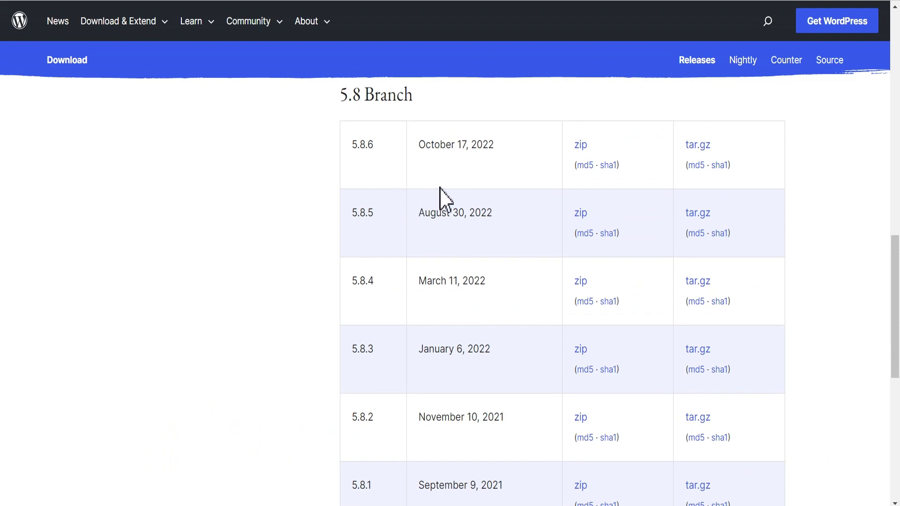
pyautogui.scroll(-3, 424, 210)
pyautogui.scroll(4, 432, 206)
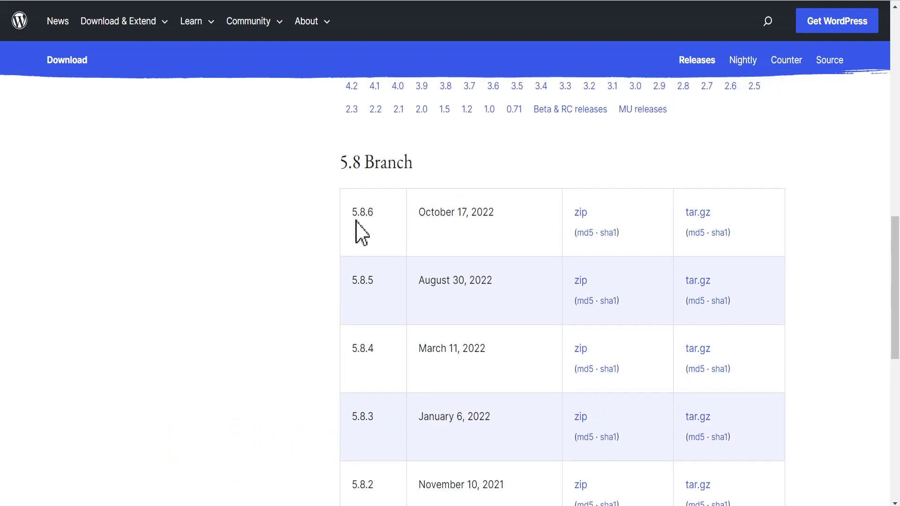
pyautogui.click(580, 213)
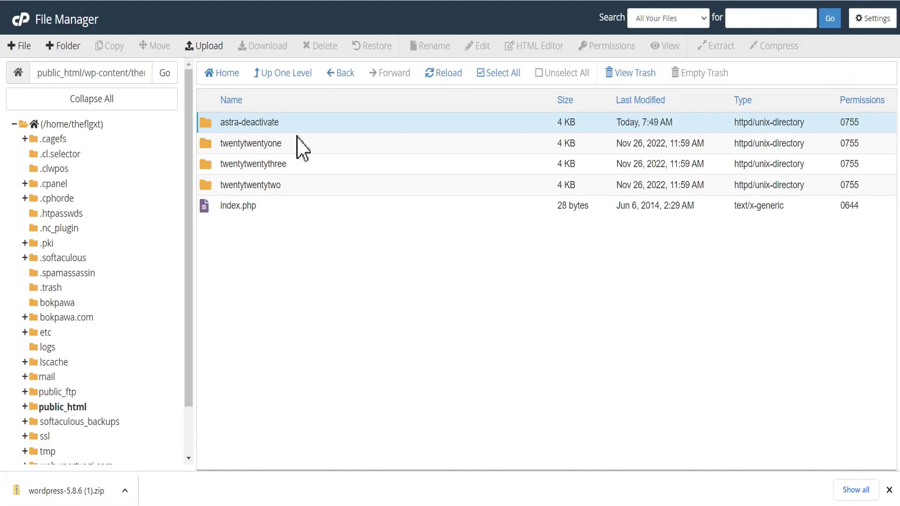
# - Upload wordpress-5.8.6 (1).zip (15.73 MB) into public_html and return to the listing
pyautogui.click(288, 75)
pyautogui.click(284, 75)
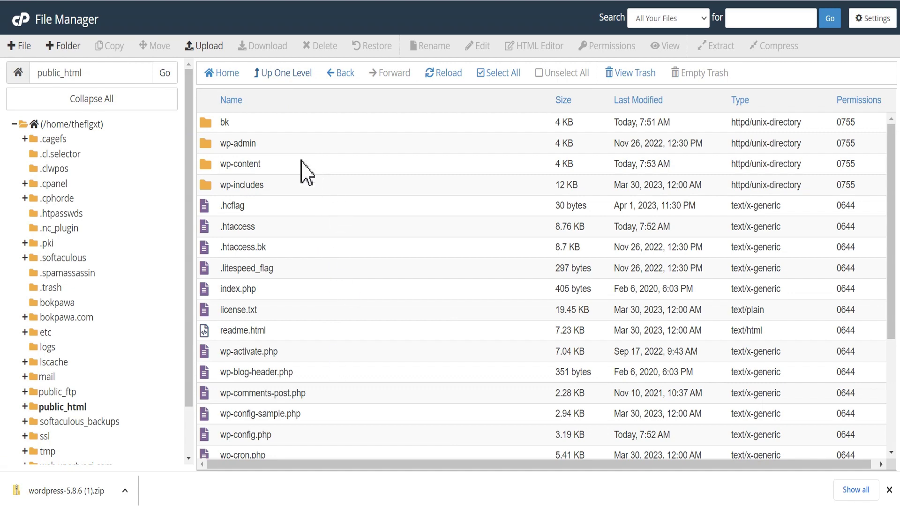
pyautogui.click(209, 47)
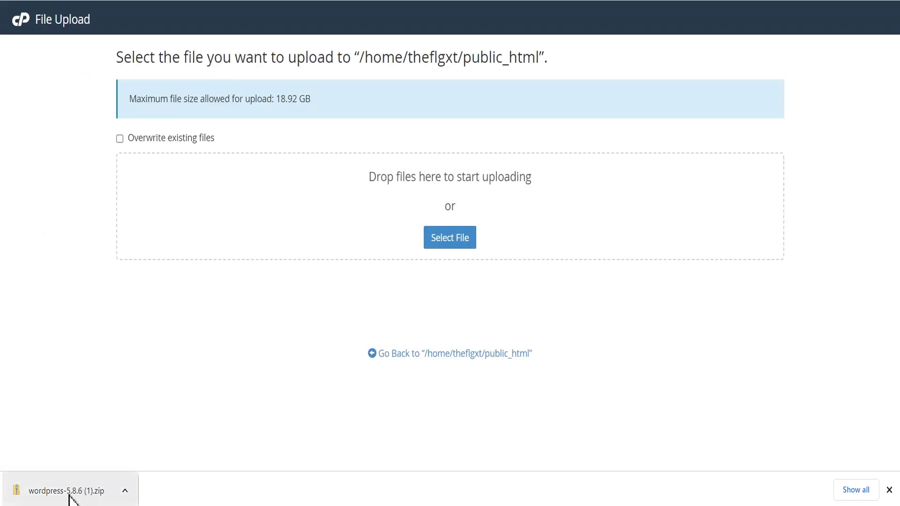
pyautogui.moveTo(47, 496); pyautogui.dragTo(428, 217)
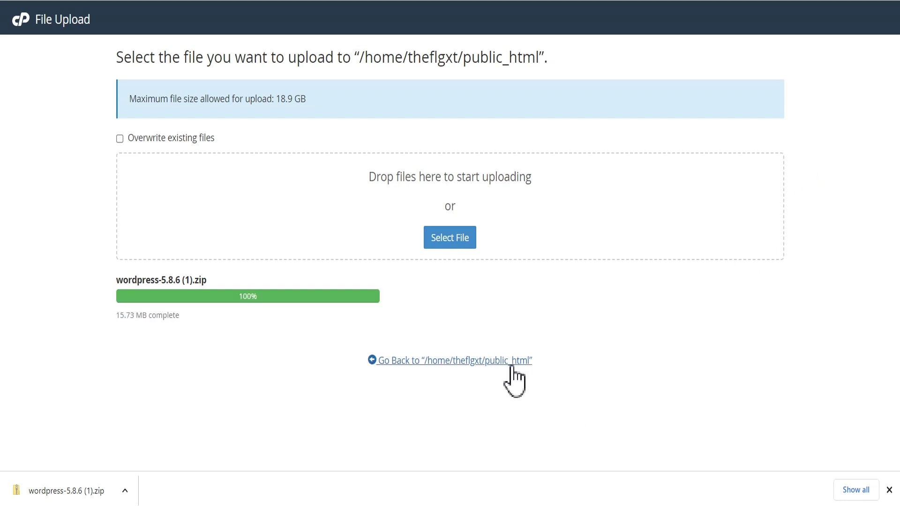
pyautogui.click(458, 362)
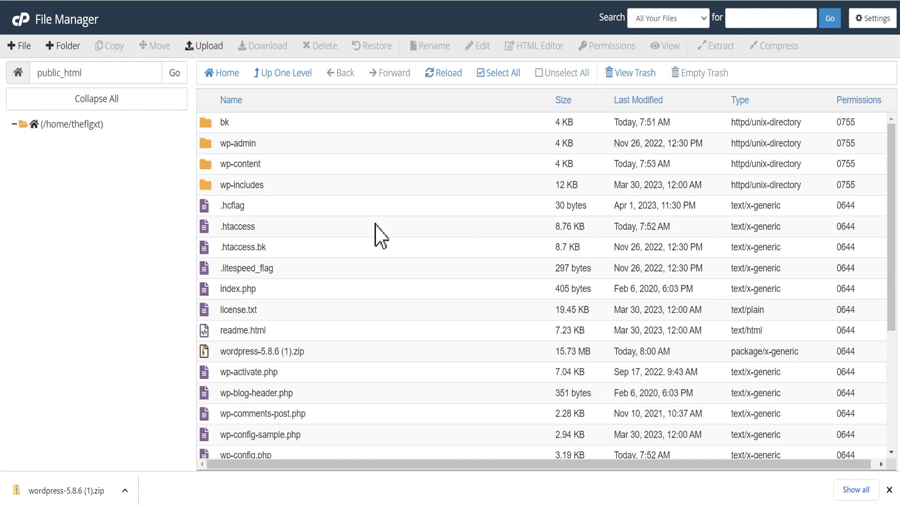
# - Extract wordpress-5.8.6 (1).zip into public_html, creating the wordpress folder
pyautogui.click(321, 355)
pyautogui.rightClick(322, 355)
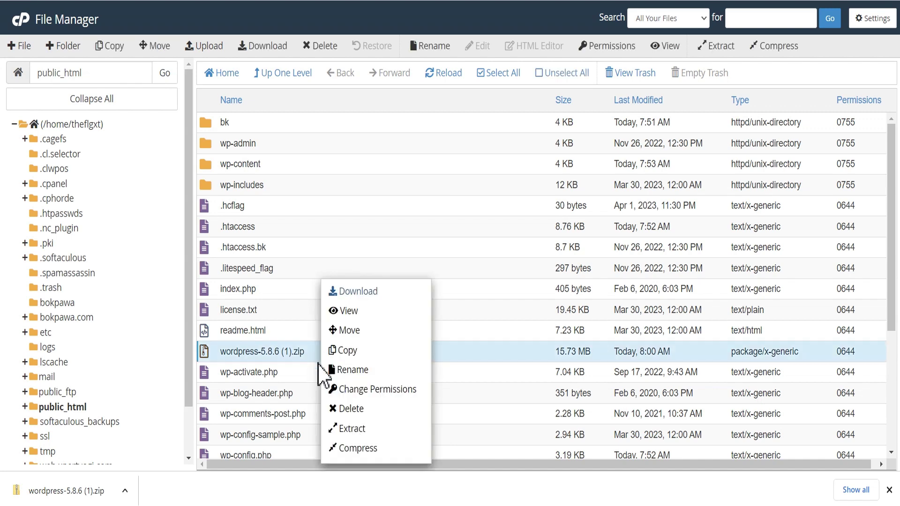
pyautogui.click(358, 430)
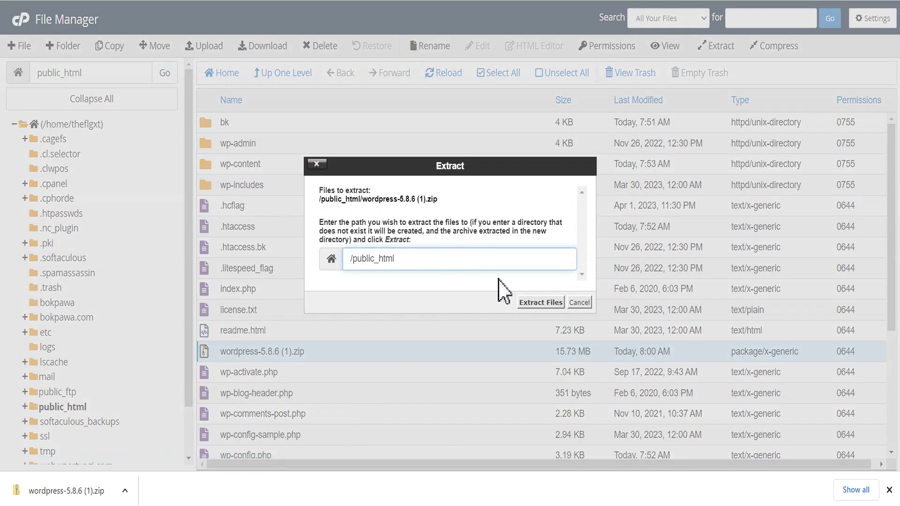
pyautogui.click(535, 302)
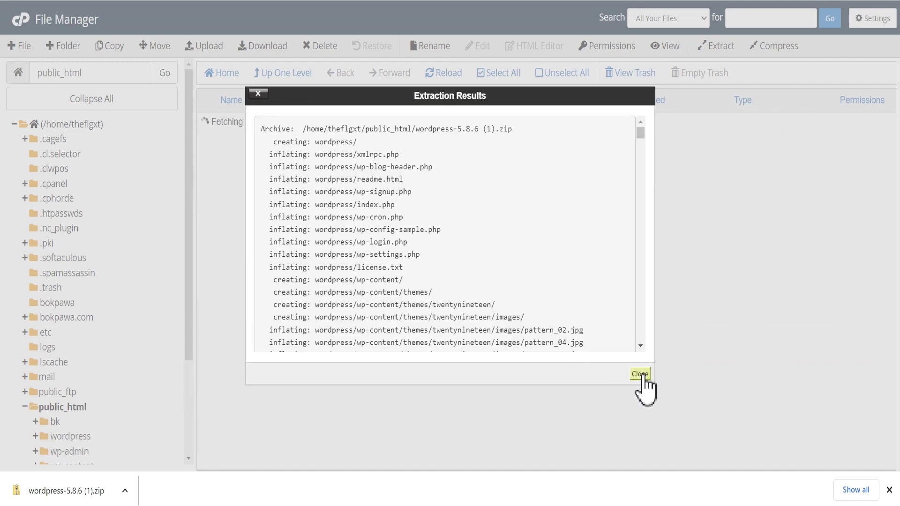
pyautogui.click(640, 374)
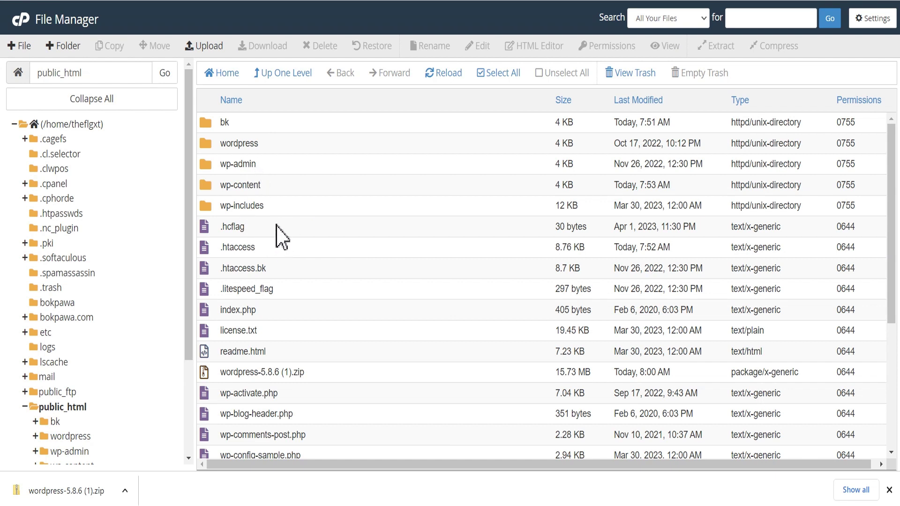
# - Delete wordpress-5.8.6 (1).zip with the Skip the trash option ticked
pyautogui.click(322, 383)
pyautogui.rightClick(324, 384)
pyautogui.click(364, 408)
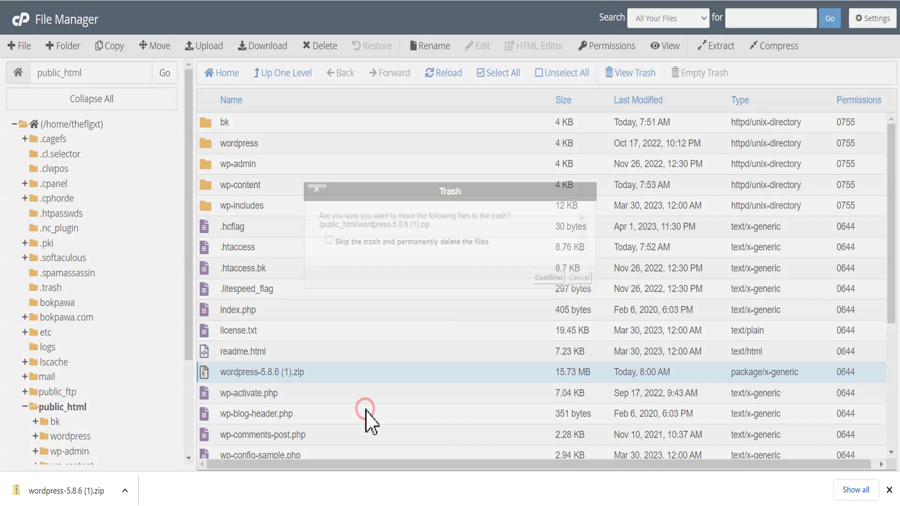
pyautogui.click(328, 240)
pyautogui.click(548, 277)
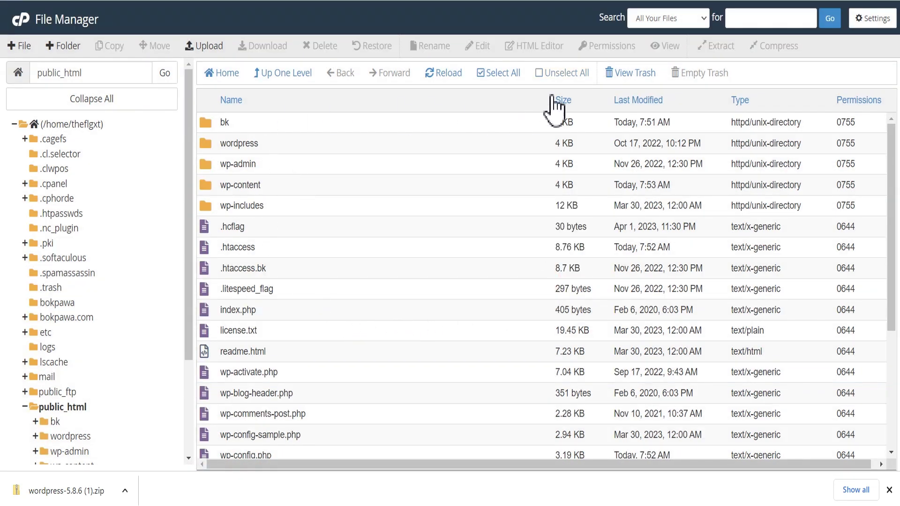
# - Select everything in public_html except bk, wordpress, wp-content and wp-config.php
pyautogui.click(485, 73)
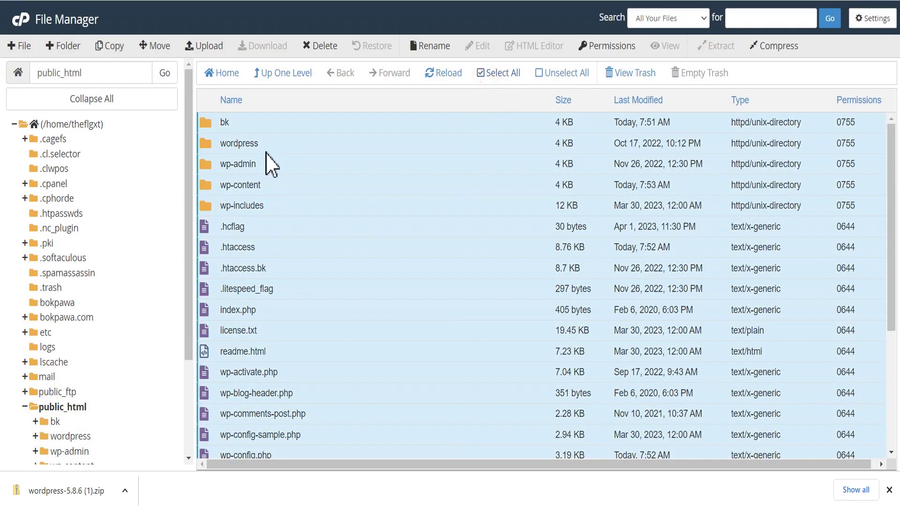
pyautogui.keyDown('ctrl'); pyautogui.click(239, 123); pyautogui.keyUp('ctrl')
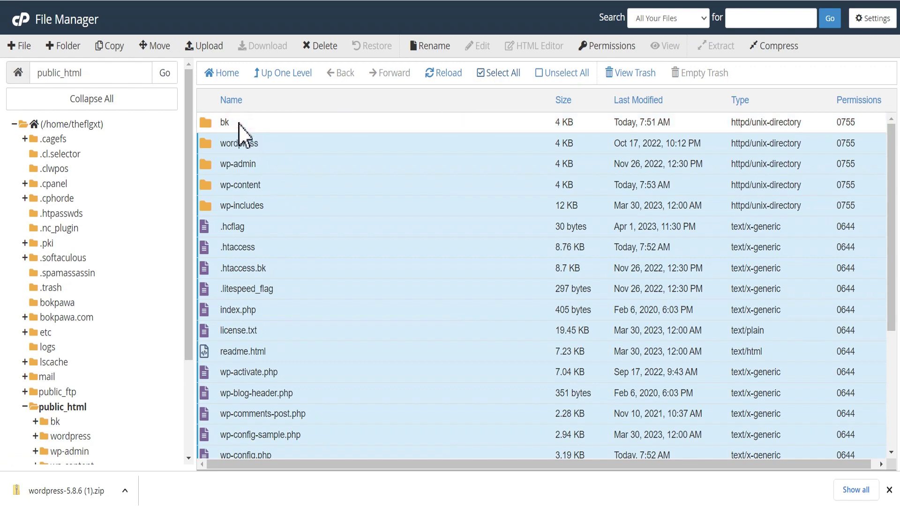
pyautogui.keyDown('ctrl'); pyautogui.click(264, 144); pyautogui.keyUp('ctrl')
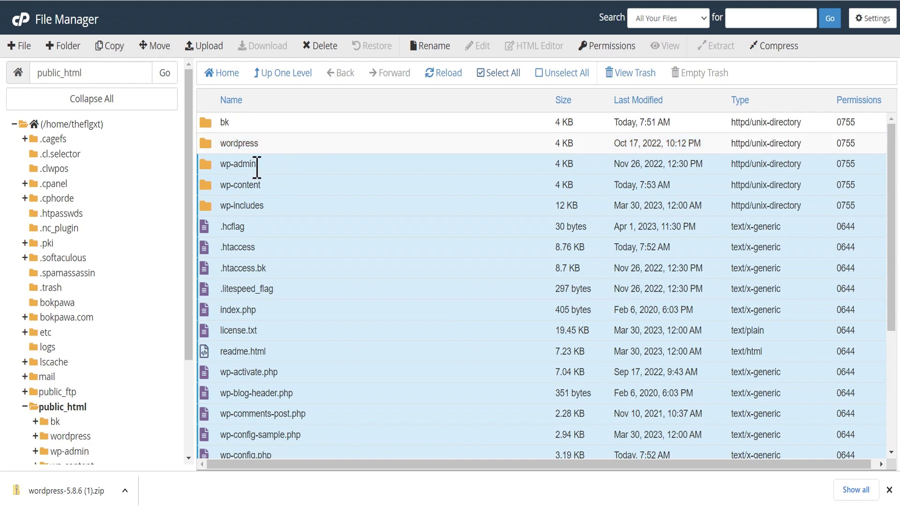
pyautogui.keyDown('ctrl'); pyautogui.click(275, 186); pyautogui.keyUp('ctrl')
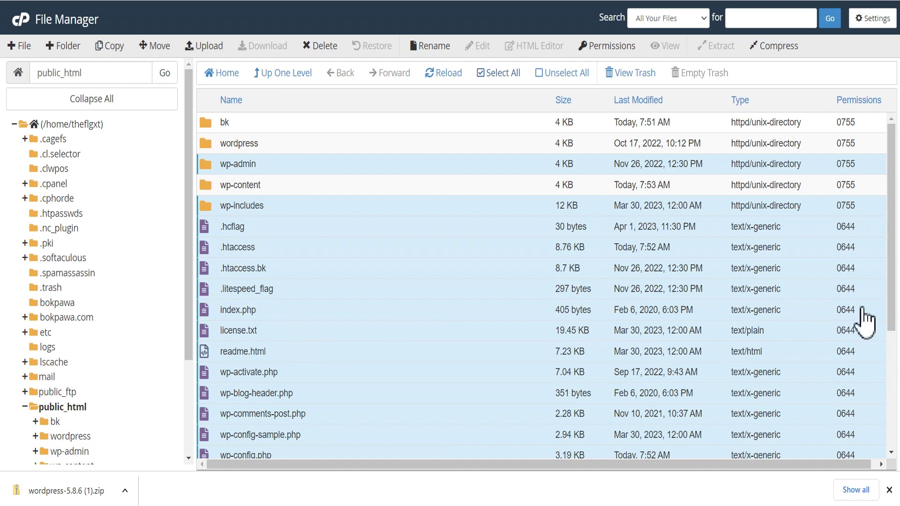
pyautogui.moveTo(890, 311); pyautogui.dragTo(891, 373)
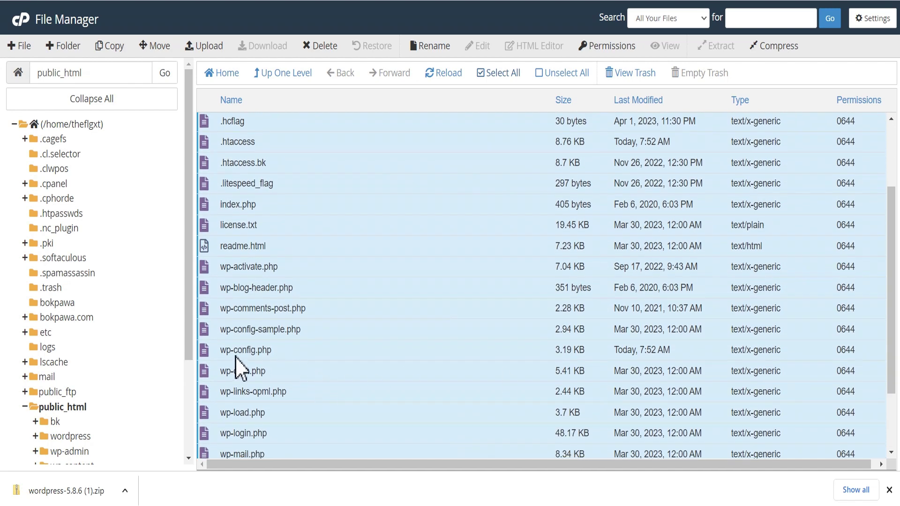
pyautogui.keyDown('ctrl'); pyautogui.click(281, 351); pyautogui.keyUp('ctrl')
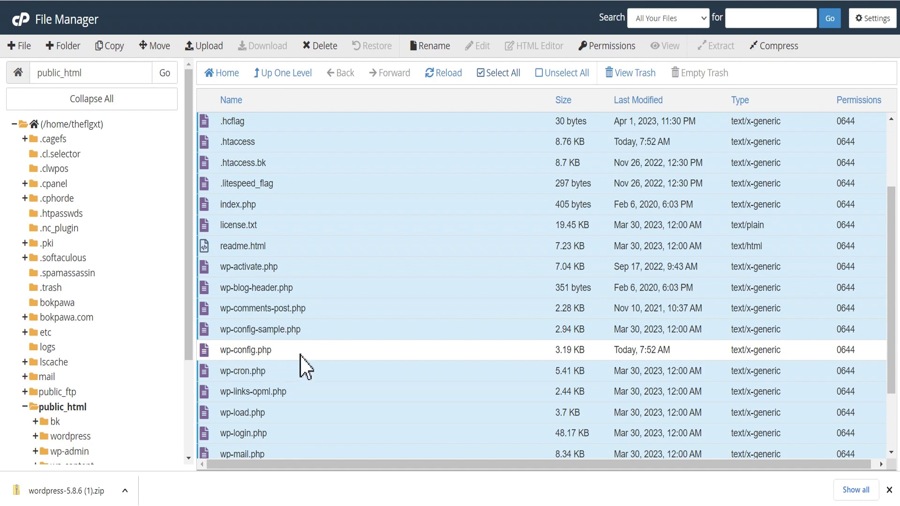
pyautogui.scroll(-2, 895, 370)
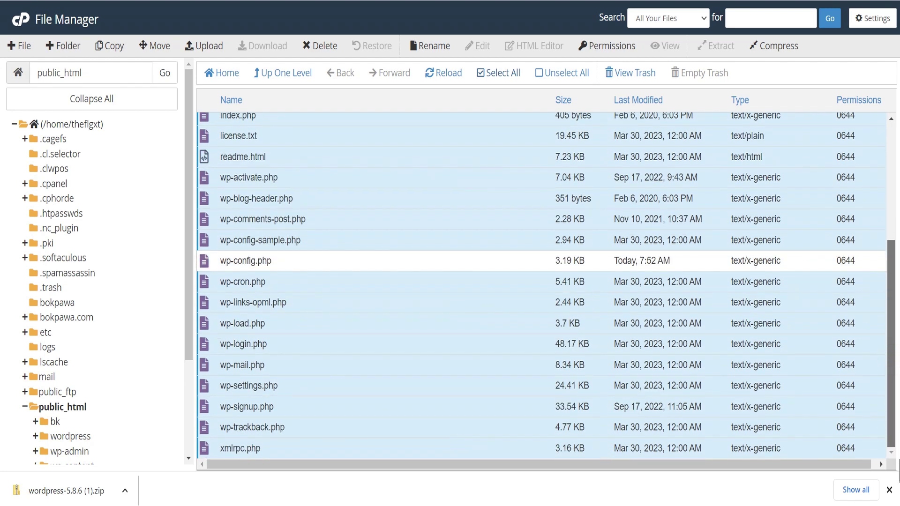
pyautogui.scroll(4, 896, 328)
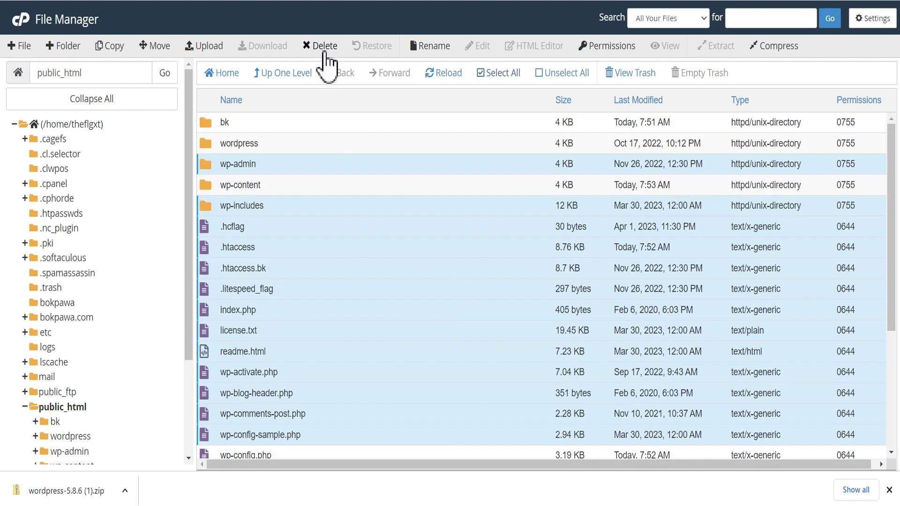
# - Permanently delete the selected files, skipping the trash, and reload the listing
pyautogui.click(324, 46)
pyautogui.scroll(-3, 328, 234)
pyautogui.click(329, 302)
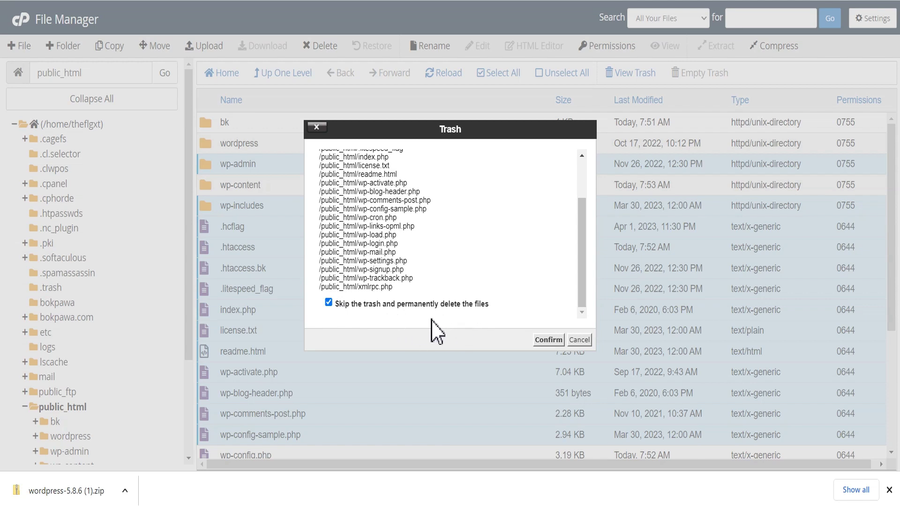
pyautogui.click(548, 340)
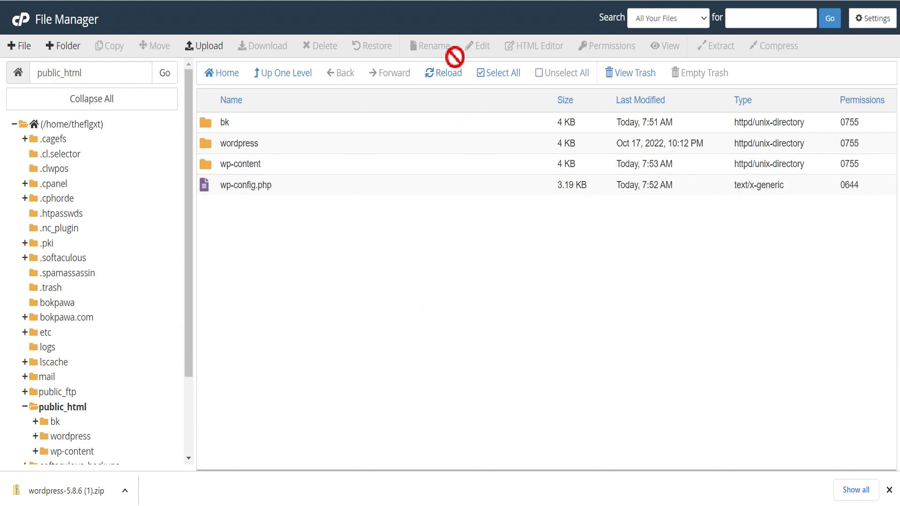
pyautogui.click(442, 74)
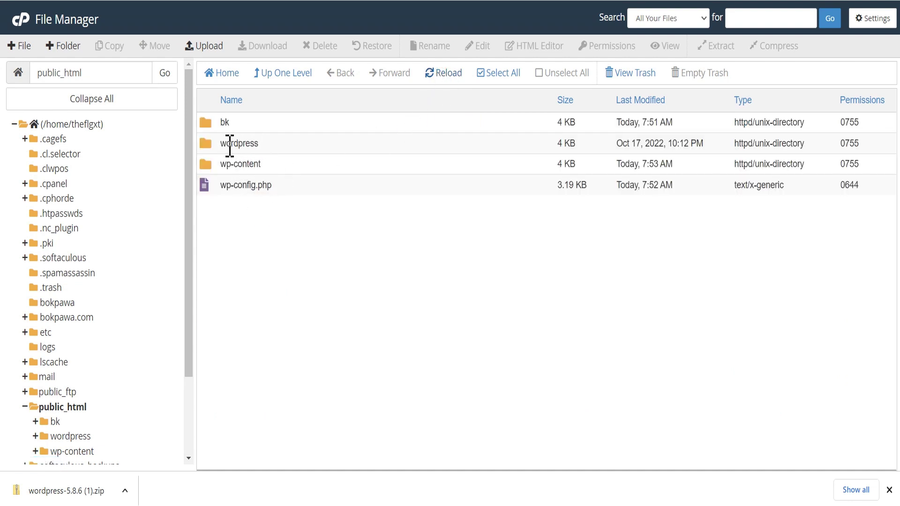
# - Open the wordpress folder and select all files except wp-content and wp-config-sample.php
pyautogui.click(275, 143)
pyautogui.doubleClick(275, 142)
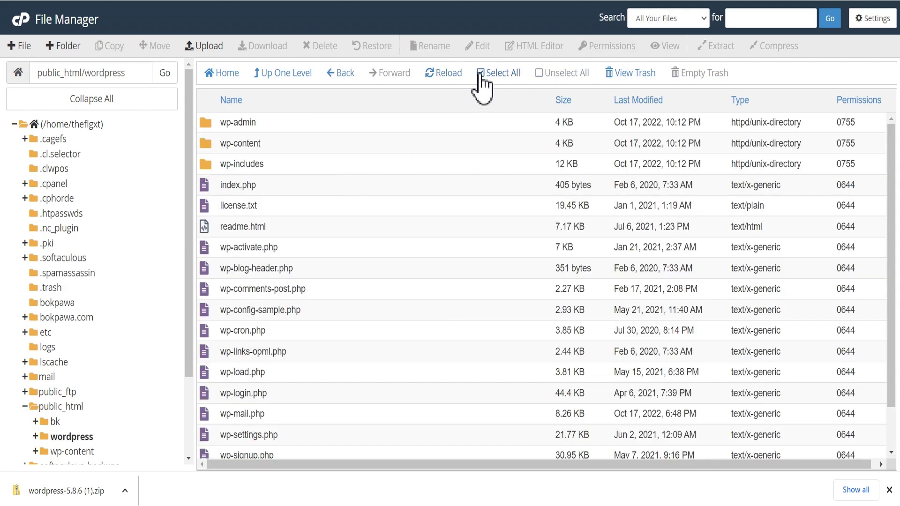
pyautogui.click(481, 78)
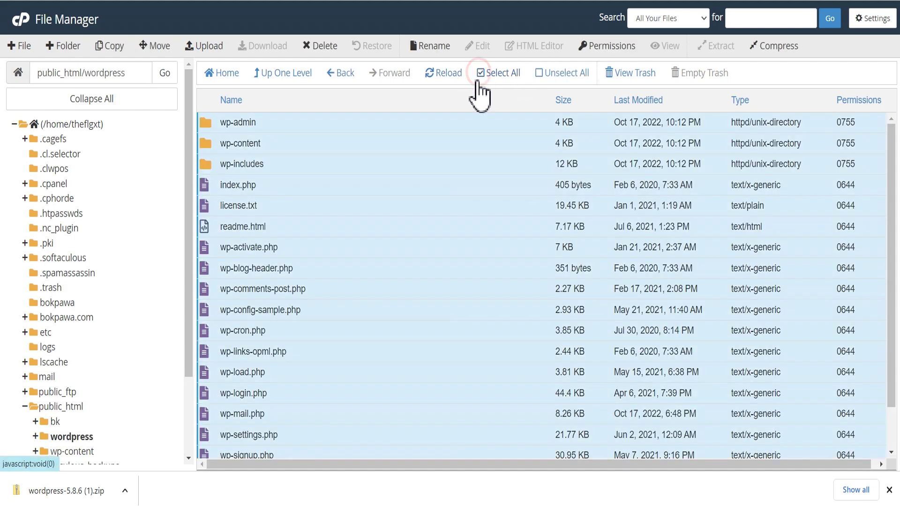
pyautogui.keyDown('ctrl'); pyautogui.click(280, 146); pyautogui.keyUp('ctrl')
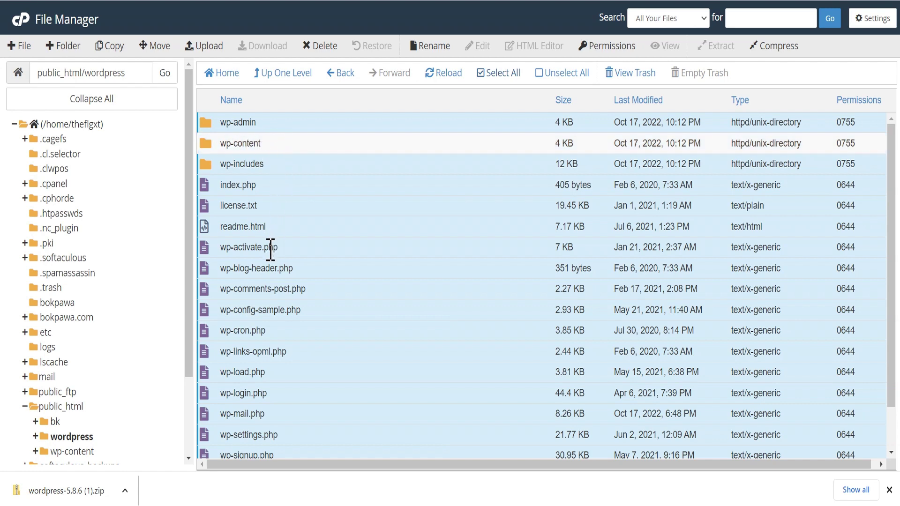
pyautogui.scroll(-1, 292, 305)
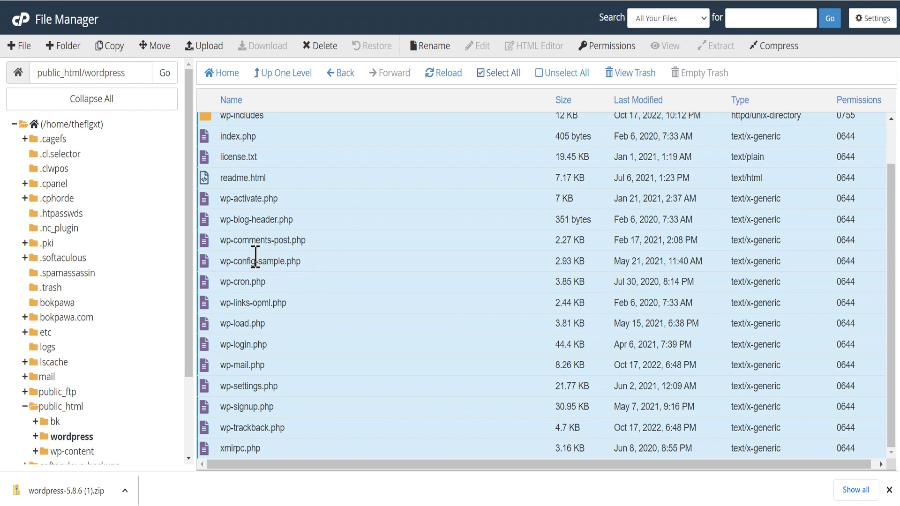
pyautogui.keyDown('ctrl'); pyautogui.click(315, 269); pyautogui.keyUp('ctrl')
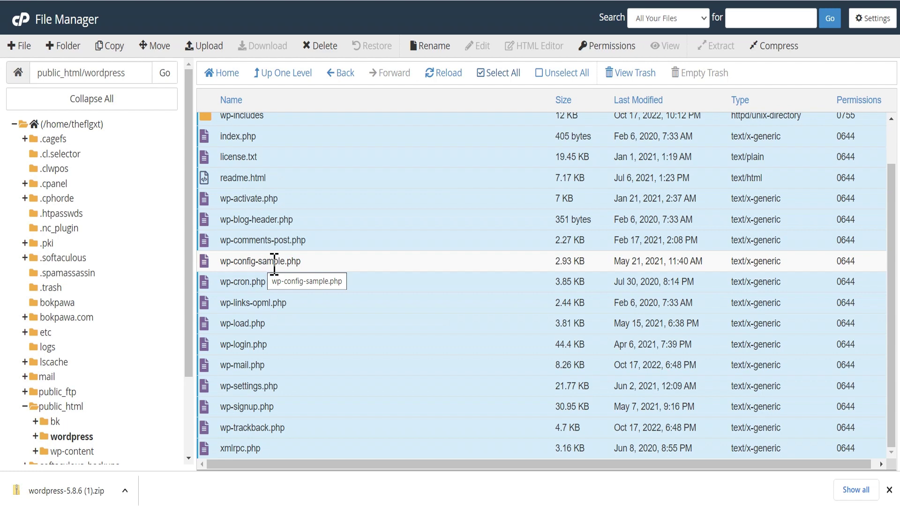
pyautogui.scroll(2, 315, 271)
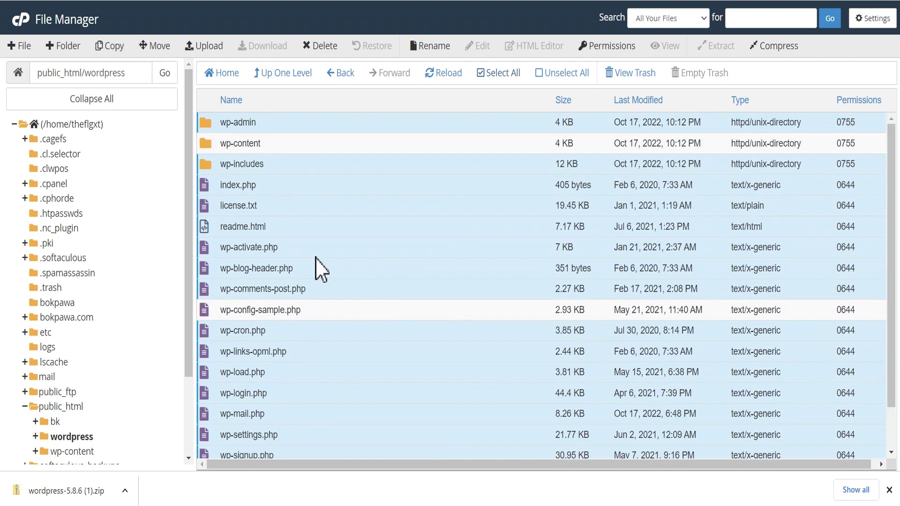
# - Move the selected files up into public_html by removing 'wordpress' from the destination path
pyautogui.click(154, 47)
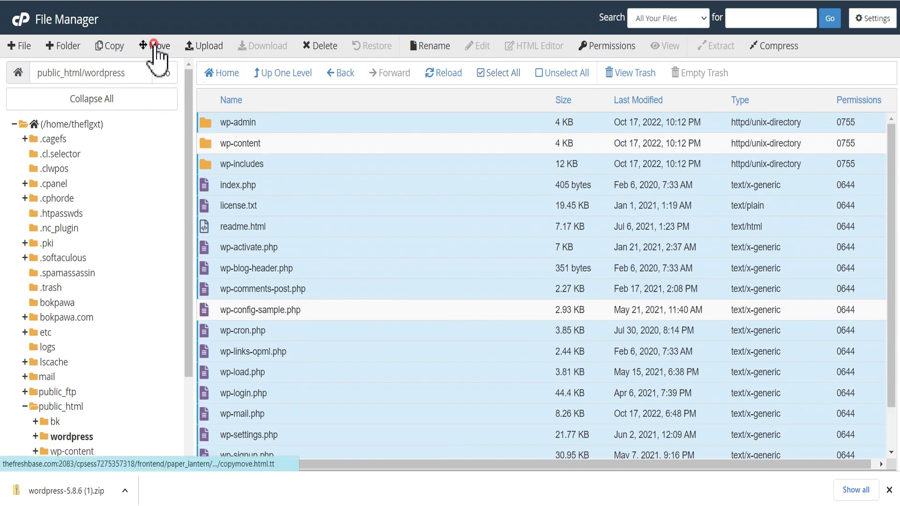
pyautogui.moveTo(398, 297); pyautogui.dragTo(435, 297)
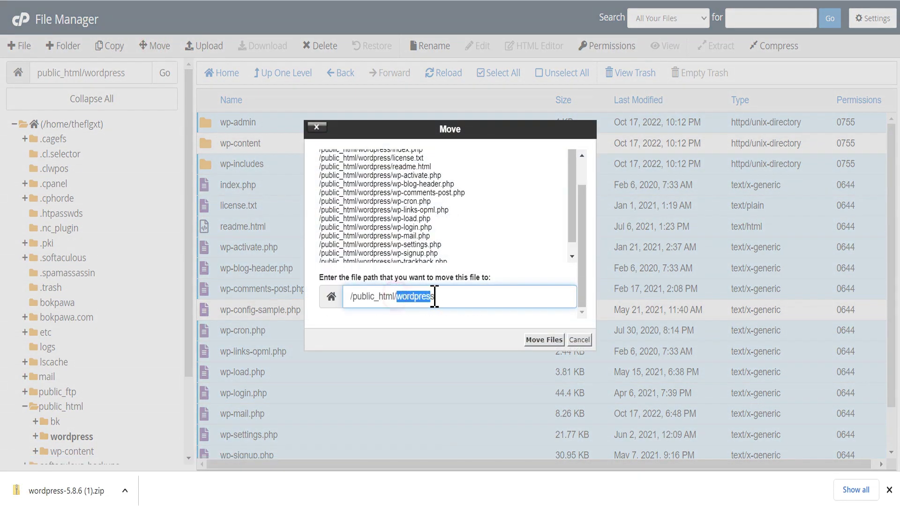
pyautogui.press('BackSpace')
pyautogui.click(544, 340)
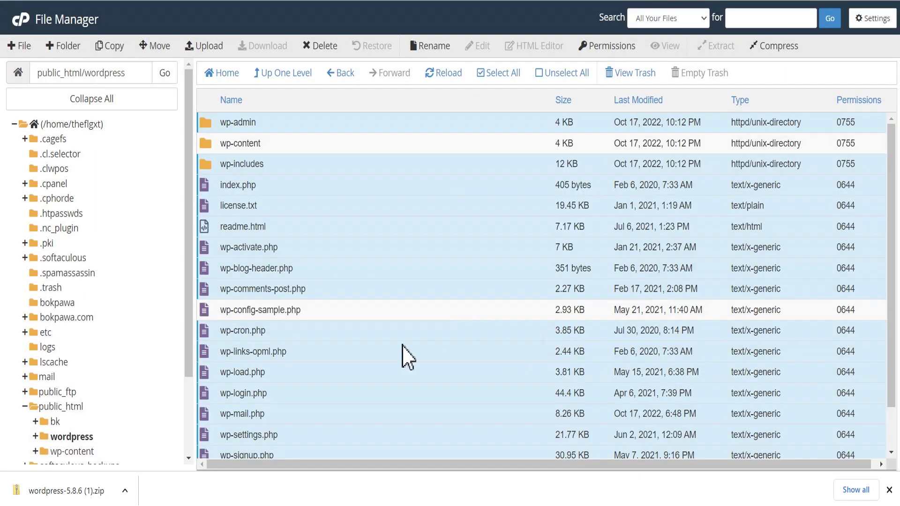
pyautogui.click(286, 73)
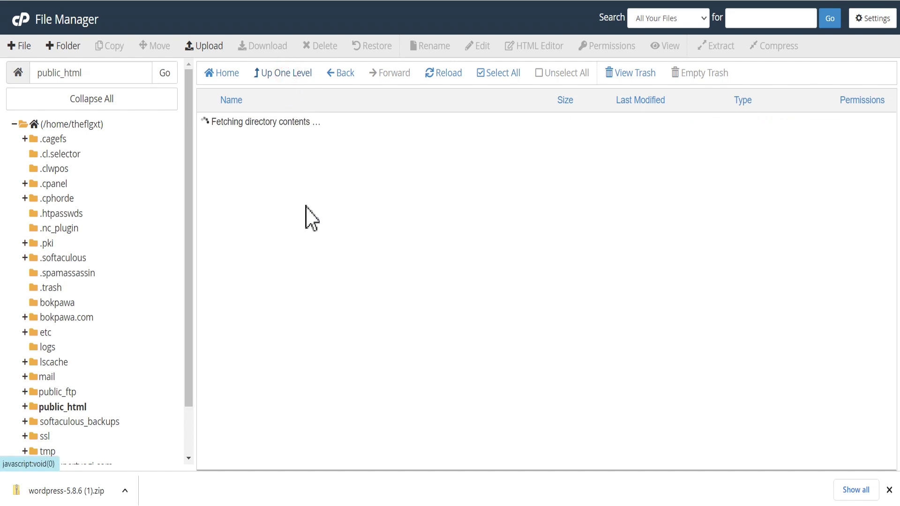
pyautogui.scroll(-3, 337, 260)
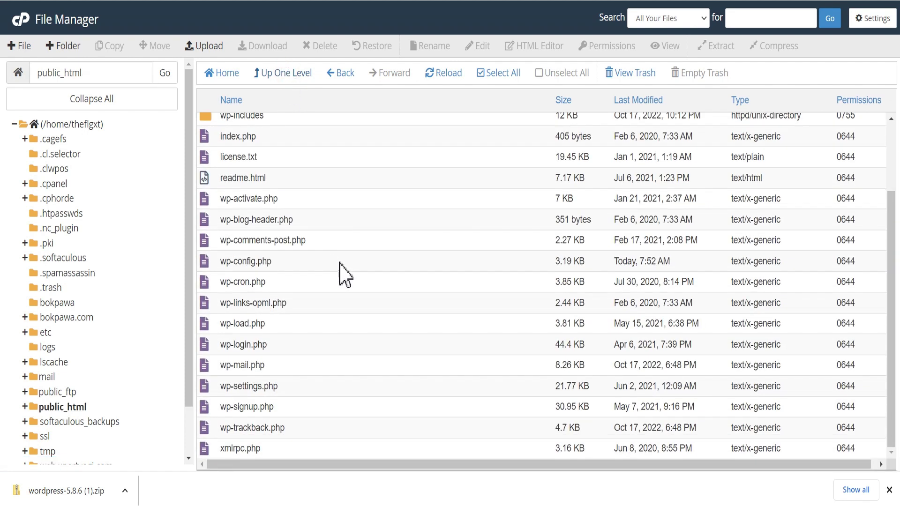
pyautogui.scroll(1, 340, 263)
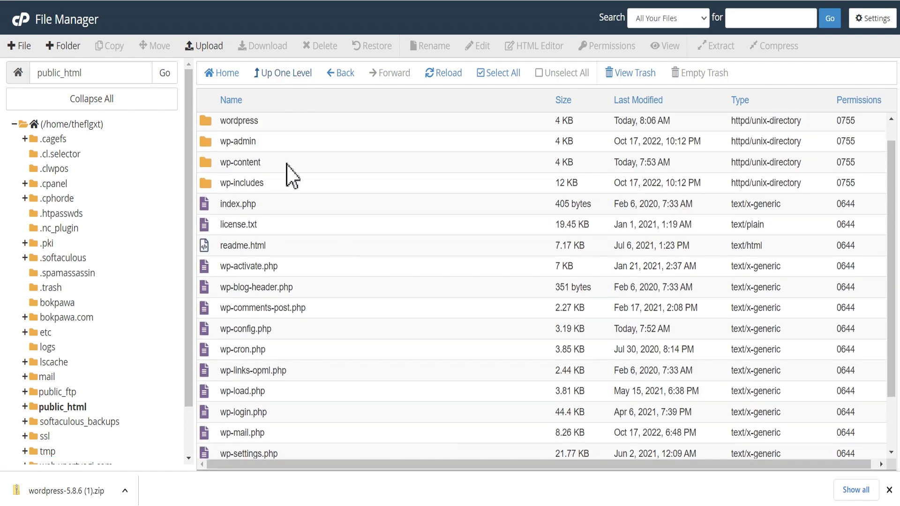
pyautogui.scroll(1, 286, 173)
# - Delete the emptied wordpress folder in public_html, sending it to the trash
pyautogui.click(271, 149)
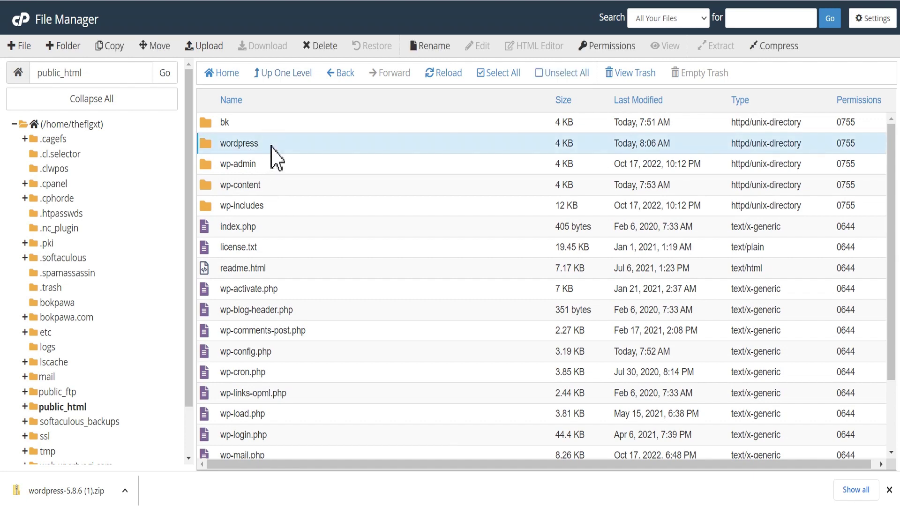
pyautogui.rightClick(271, 146)
pyautogui.click(301, 236)
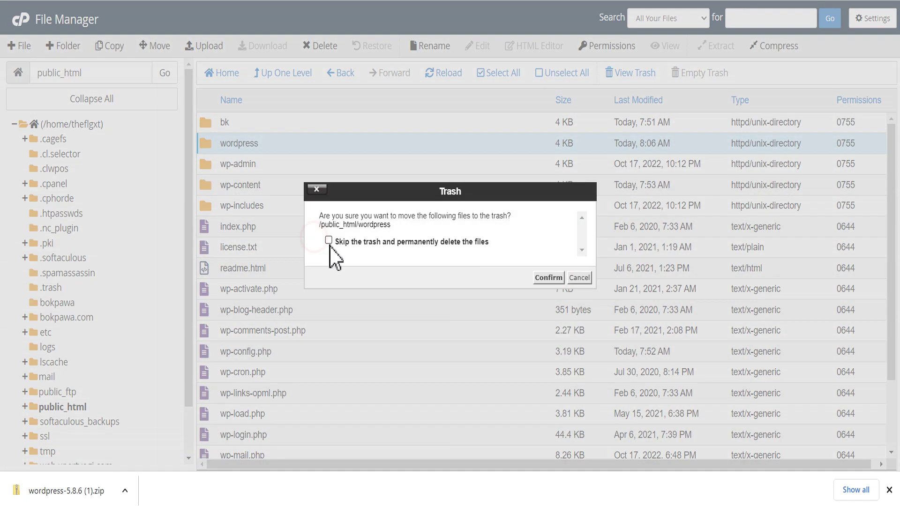
pyautogui.click(546, 278)
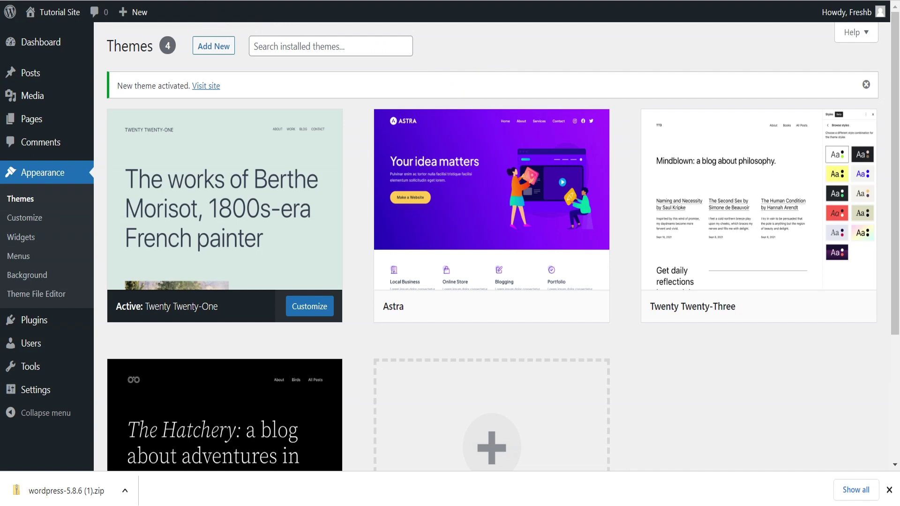
# - Load wp-admin, run the required WordPress database update, and continue to the Dashboard
pyautogui.click(311, 7)
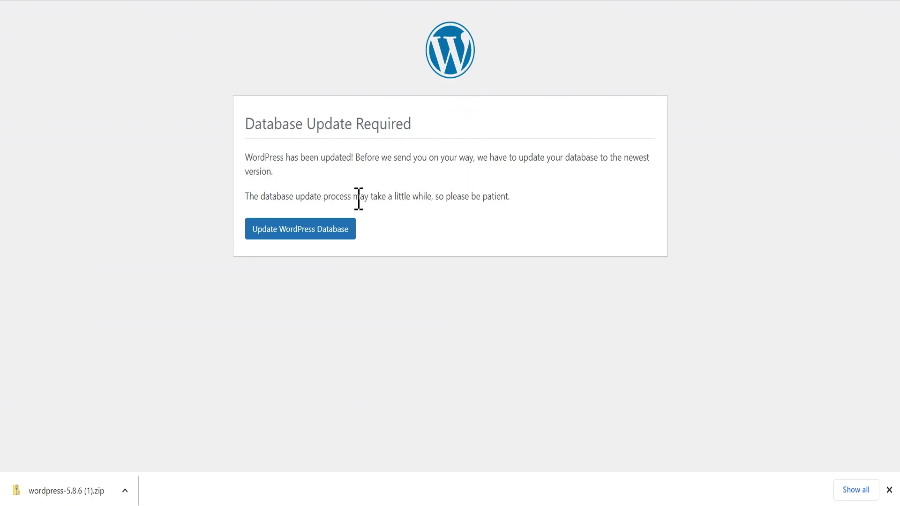
pyautogui.click(283, 232)
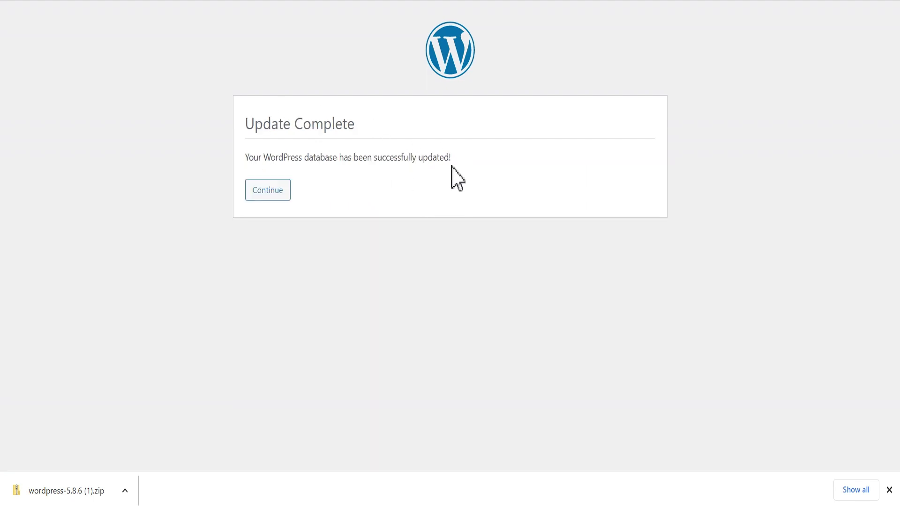
pyautogui.click(268, 191)
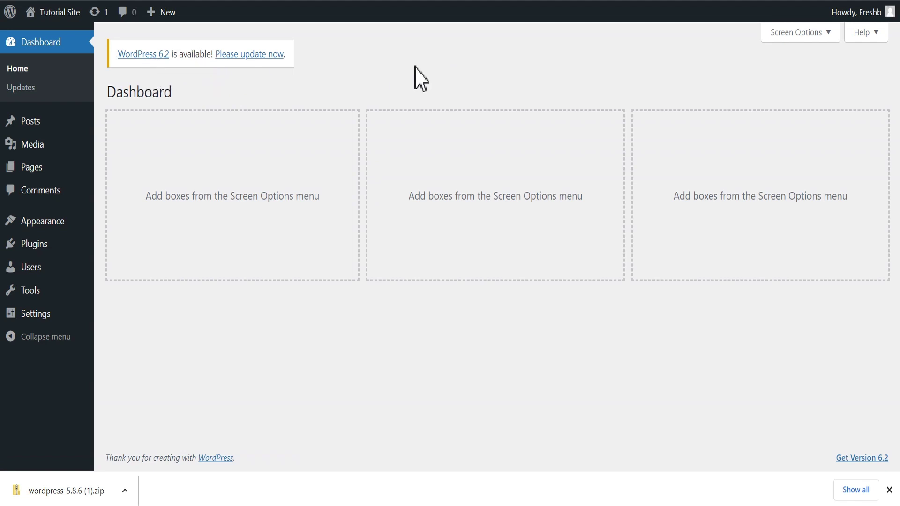
# - Check on the Updates page that the current version is WordPress 5.8.6
pyautogui.click(23, 90)
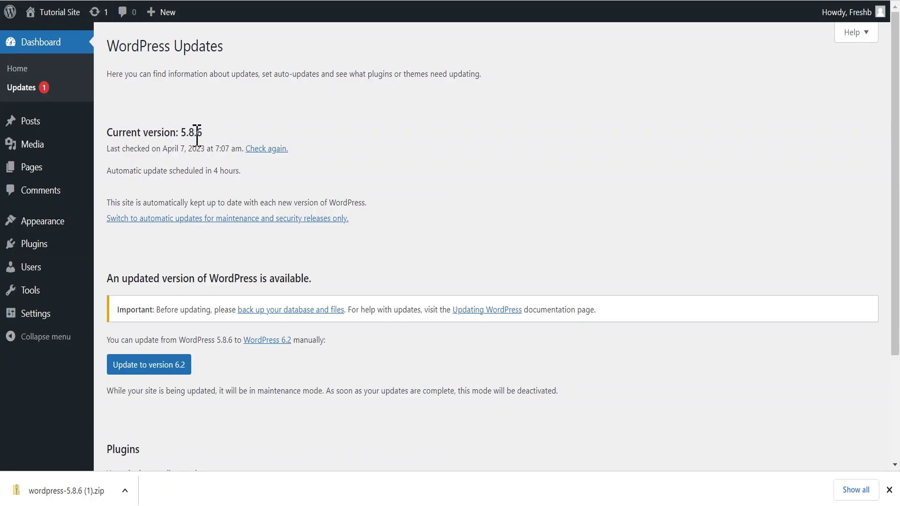
pyautogui.scroll(-1, 328, 174)
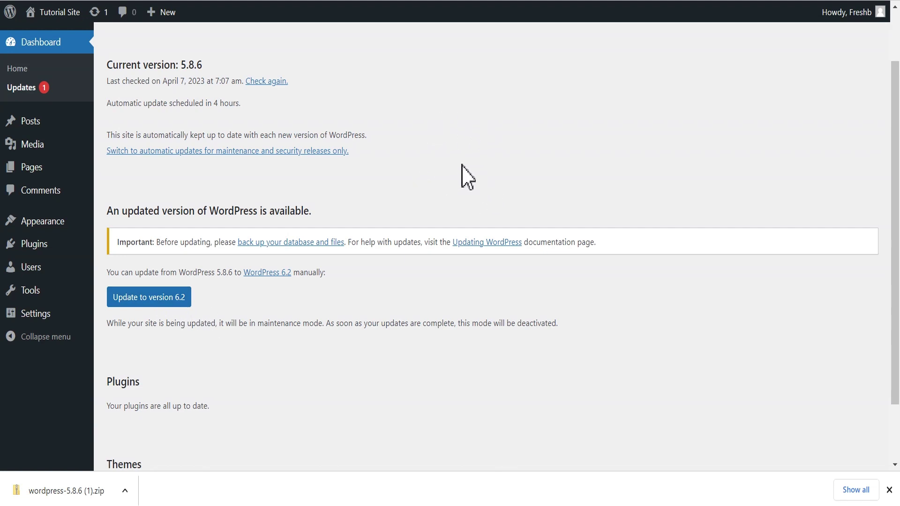
pyautogui.moveTo(41, 236)
# - Back in File Manager, open public_html's wp-content folder and select plugins-deactivate
pyautogui.click(451, 0)
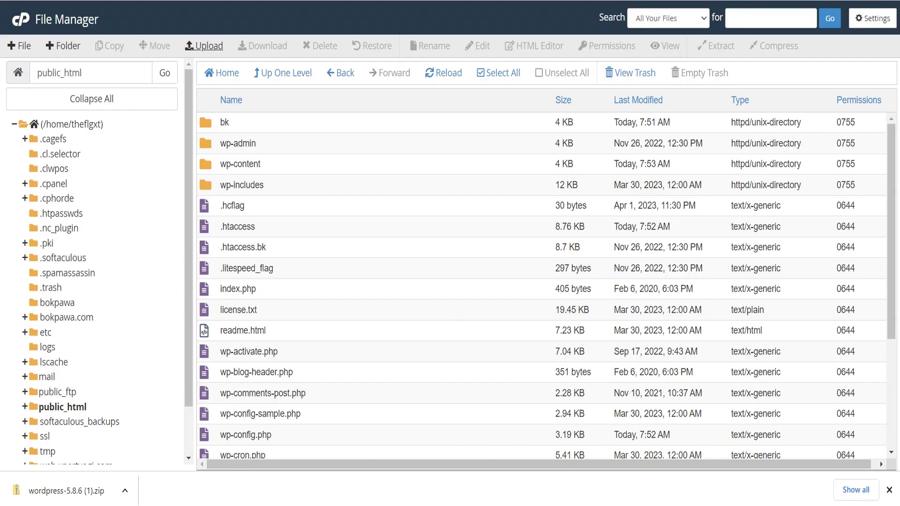
pyautogui.doubleClick(278, 164)
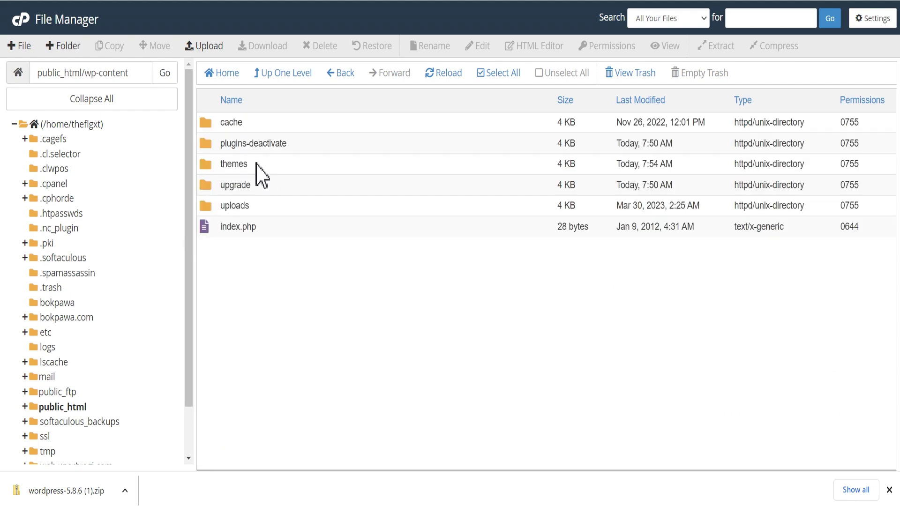
pyautogui.click(303, 143)
# - Rename the plugins-deactivate folder back to plugins
pyautogui.rightClick(302, 143)
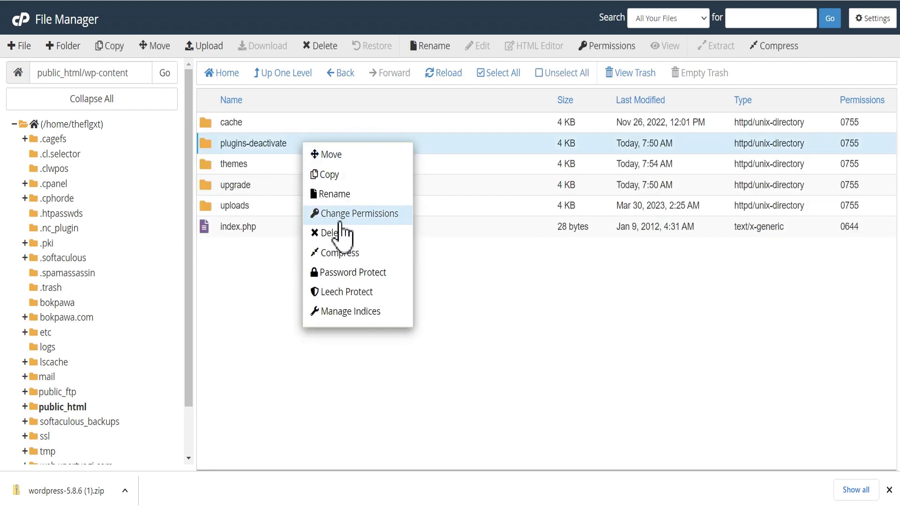
pyautogui.click(328, 194)
pyautogui.moveTo(355, 249); pyautogui.dragTo(436, 249)
pyautogui.press('BackSpace')
pyautogui.click(527, 289)
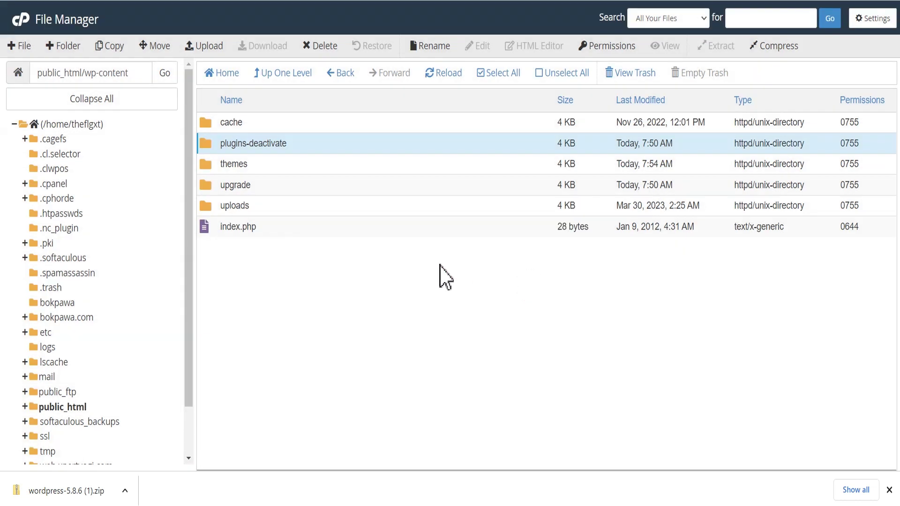
# - In themes, rename astra-deactivate back to astra and reload the listing
pyautogui.doubleClick(261, 165)
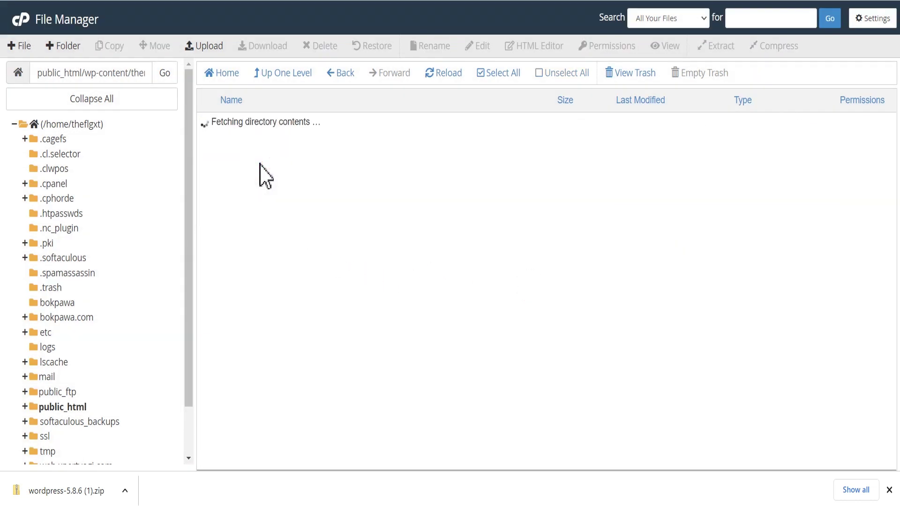
pyautogui.click(301, 124)
pyautogui.rightClick(300, 123)
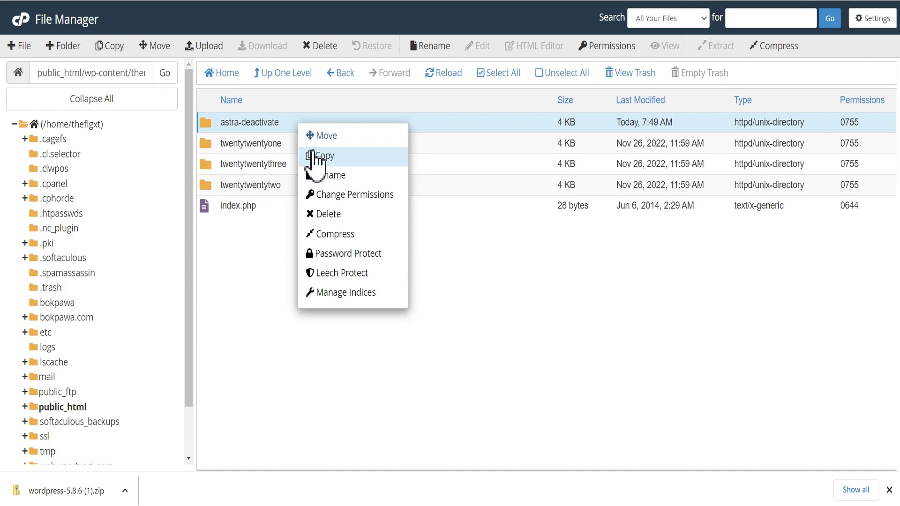
pyautogui.click(334, 176)
pyautogui.moveTo(347, 248); pyautogui.dragTo(428, 251)
pyautogui.press('BackSpace')
pyautogui.click(541, 290)
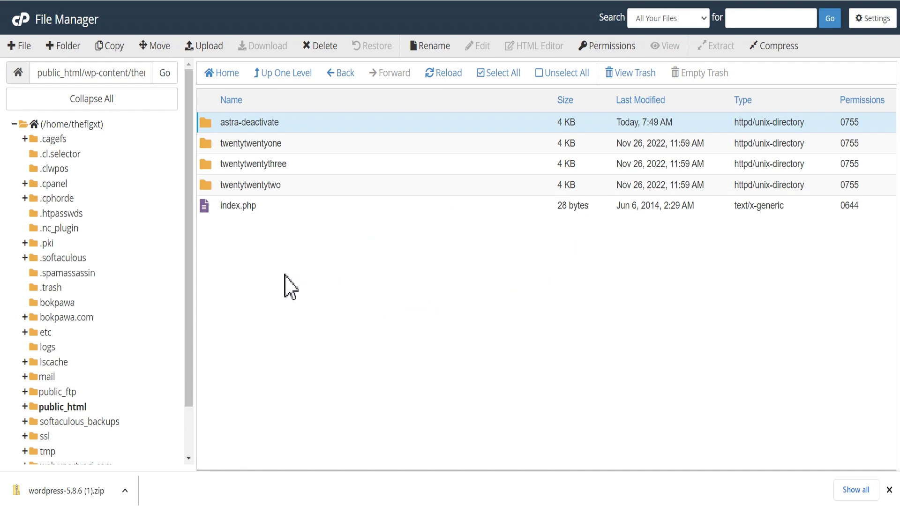
pyautogui.click(443, 74)
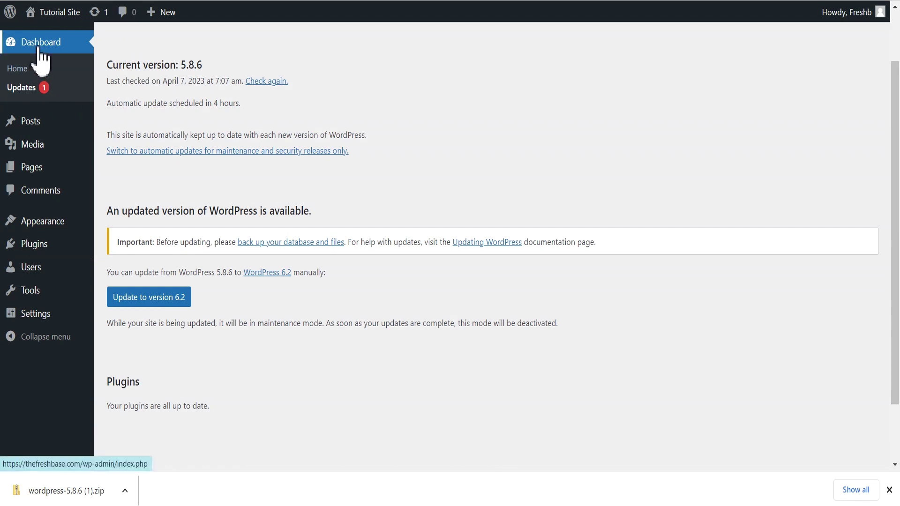
# - Go to Installed Plugins from the Plugins menu in the admin sidebar
pyautogui.moveTo(34, 248)
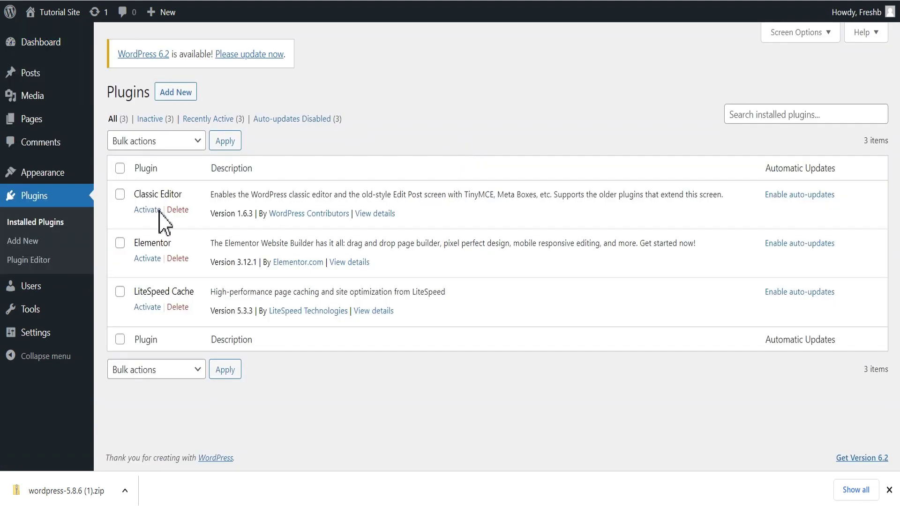
# - Bulk-activate Classic Editor, Elementor and LiteSpeed Cache
pyautogui.click(120, 167)
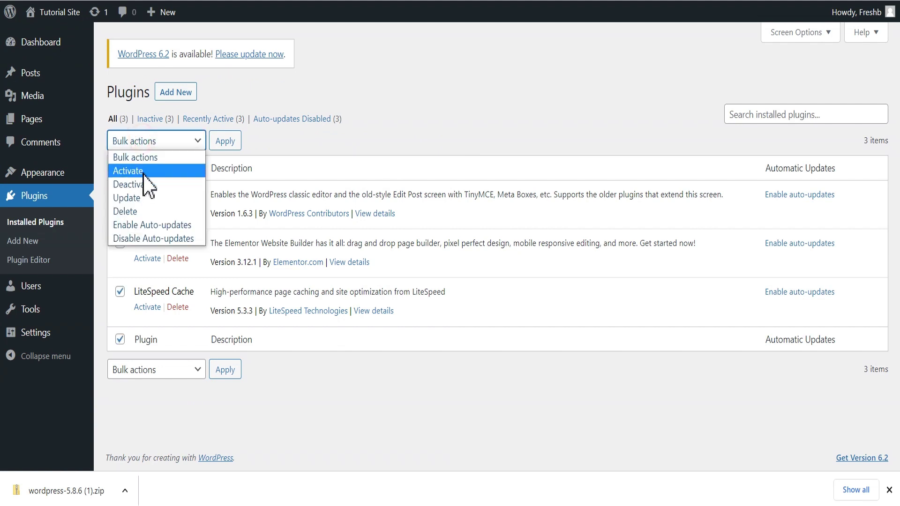
pyautogui.click(128, 170)
pyautogui.click(226, 141)
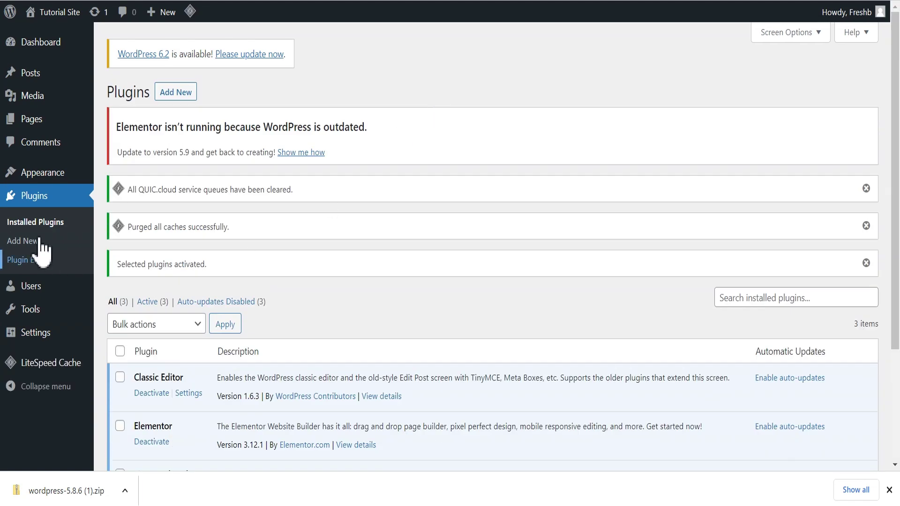
# - Deactivate Elementor again, since it requires WordPress 5.9
pyautogui.moveTo(40, 183)
pyautogui.scroll(-3, 367, 128)
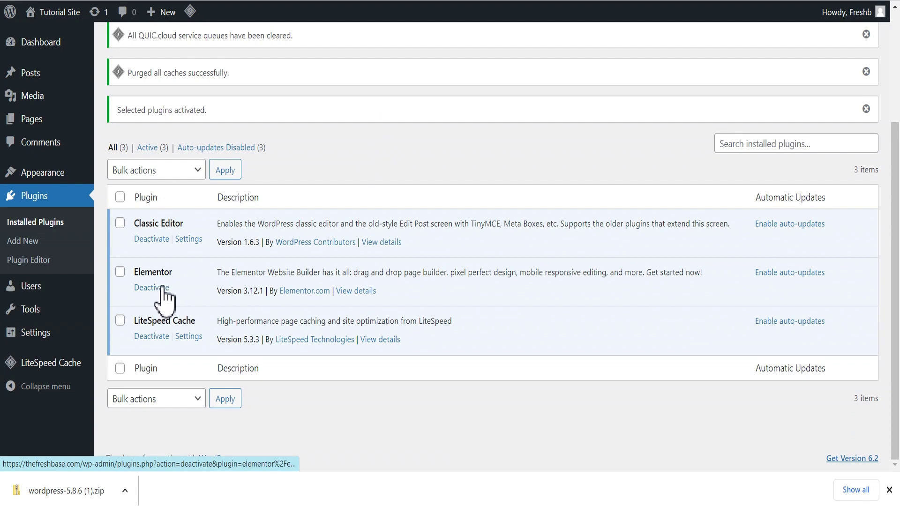
pyautogui.scroll(3, 396, 185)
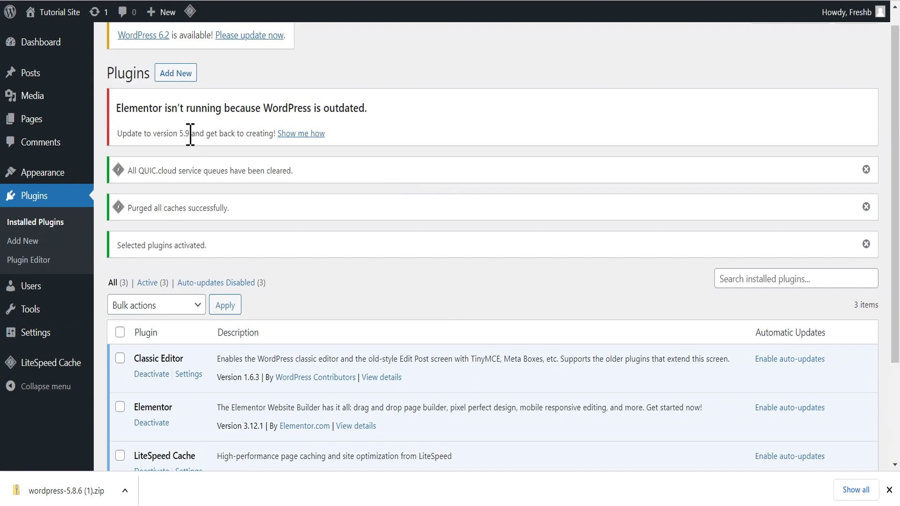
pyautogui.scroll(-3, 333, 161)
pyautogui.scroll(3, 338, 157)
pyautogui.scroll(-3, 363, 156)
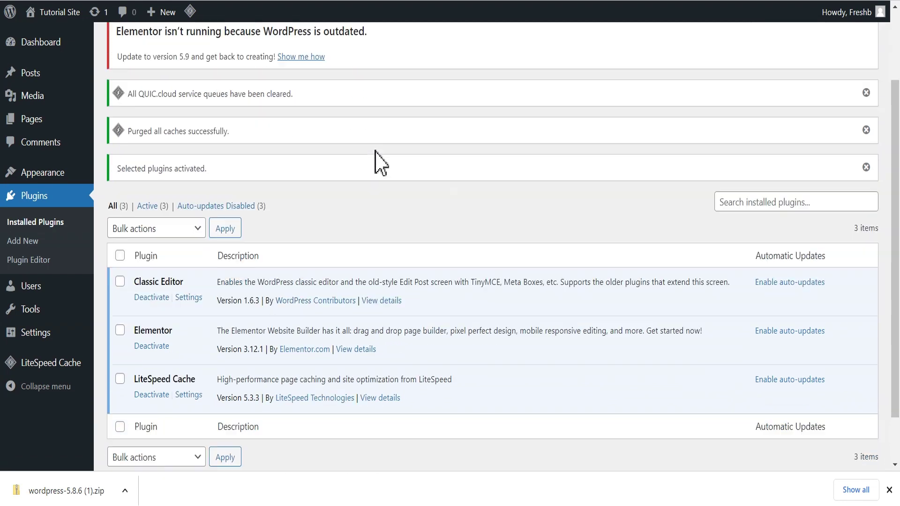
pyautogui.click(154, 287)
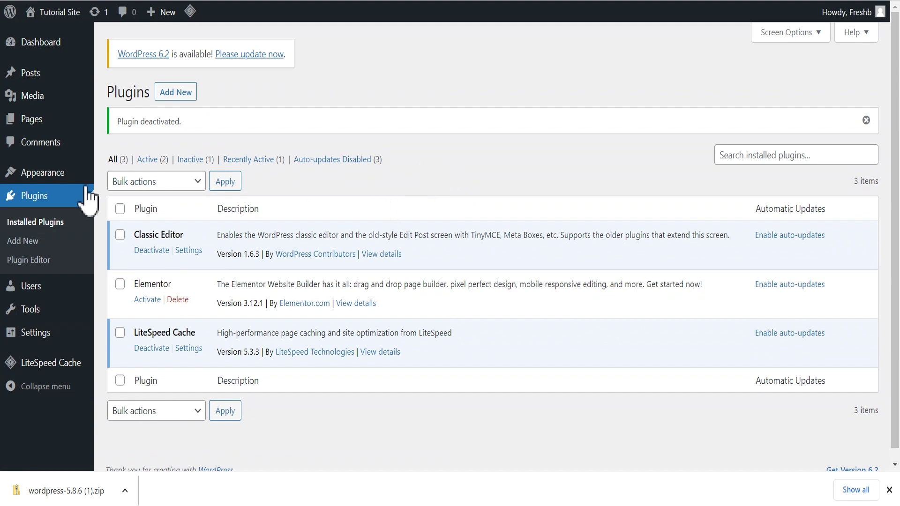
# - Activate the Astra theme from Appearance > Themes, replacing Twenty Twenty-One
pyautogui.click(117, 174)
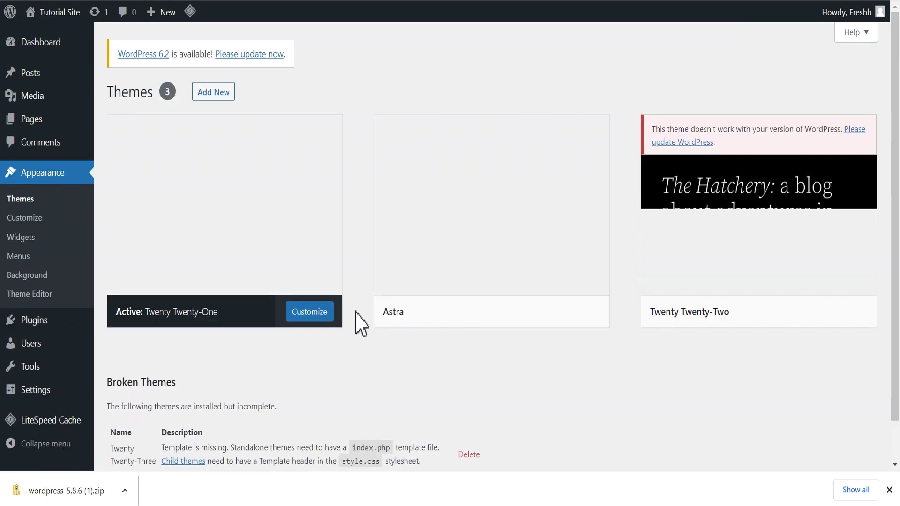
pyautogui.moveTo(392, 319)
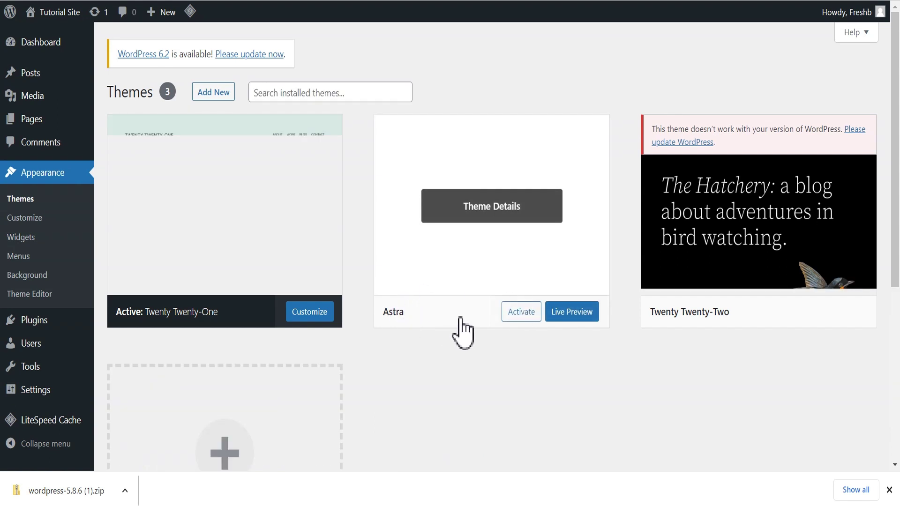
pyautogui.click(521, 314)
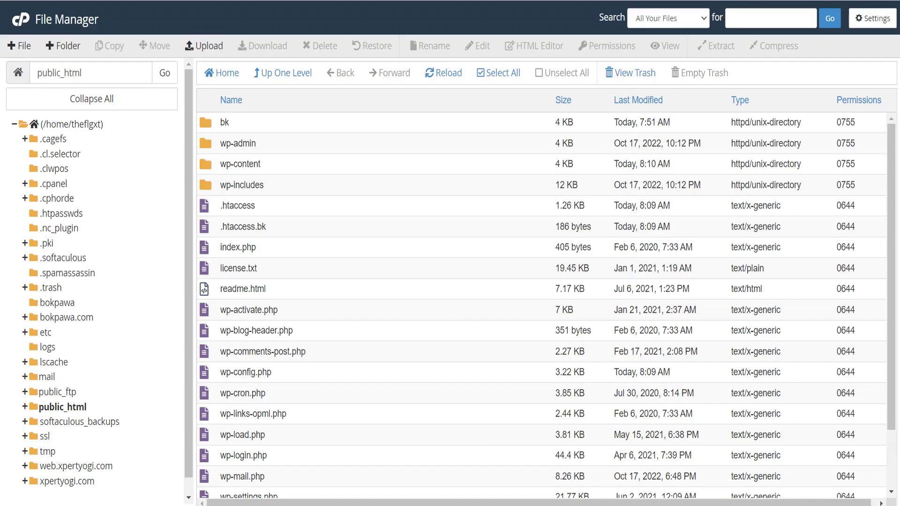
# - In wp-content, rename the plugins folder to plugins-old, then restore its name to plugins
pyautogui.doubleClick(273, 164)
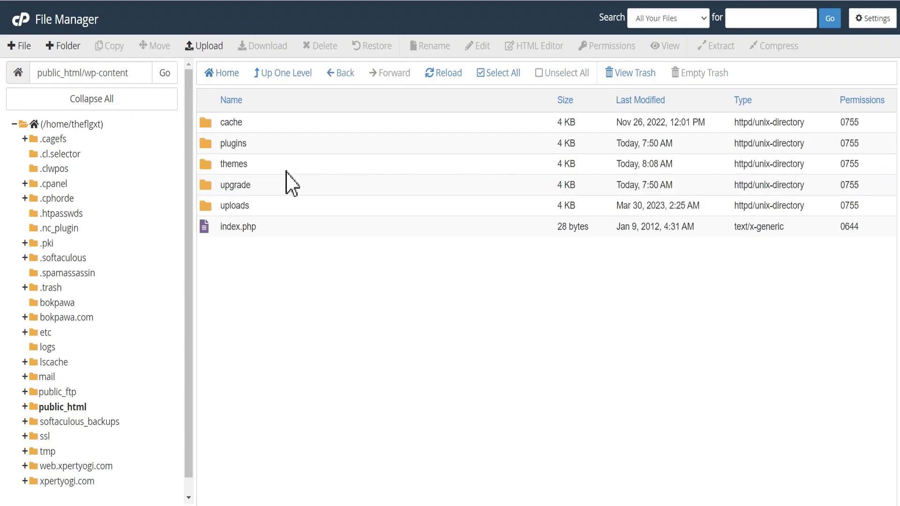
pyautogui.rightClick(260, 146)
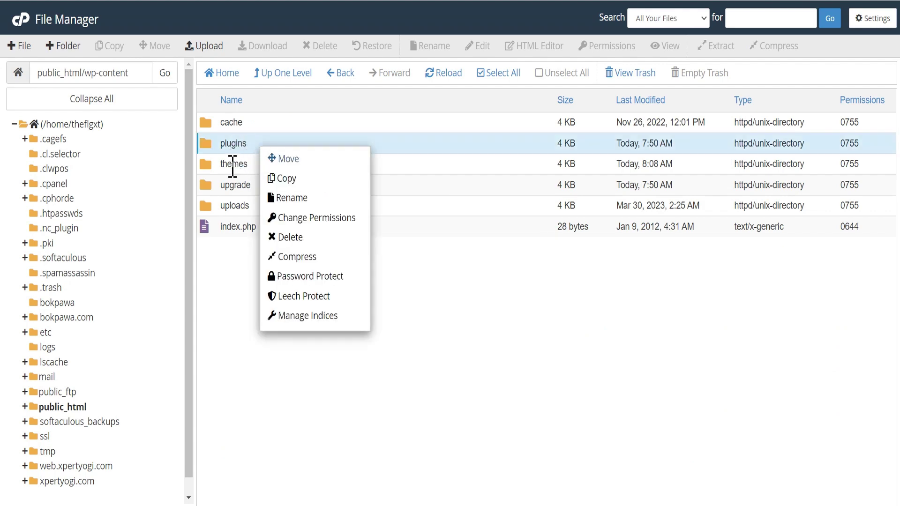
pyautogui.click(308, 198)
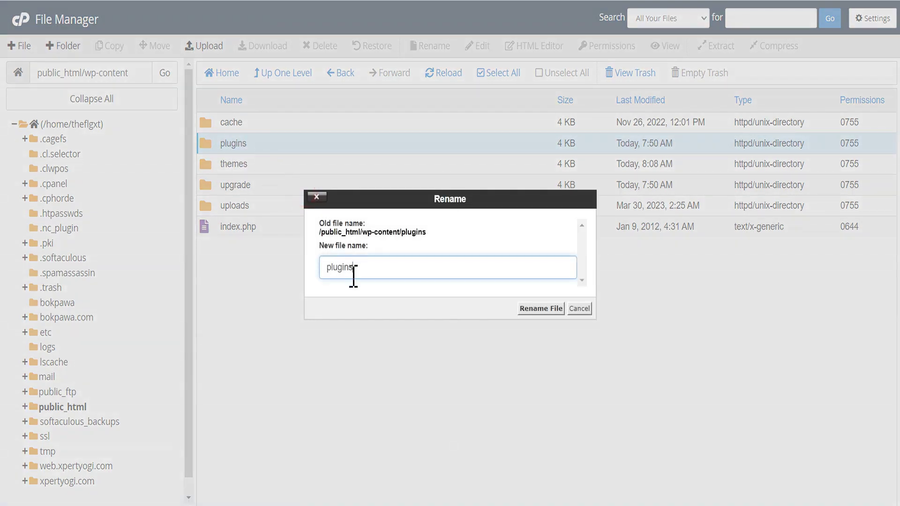
pyautogui.click(539, 308)
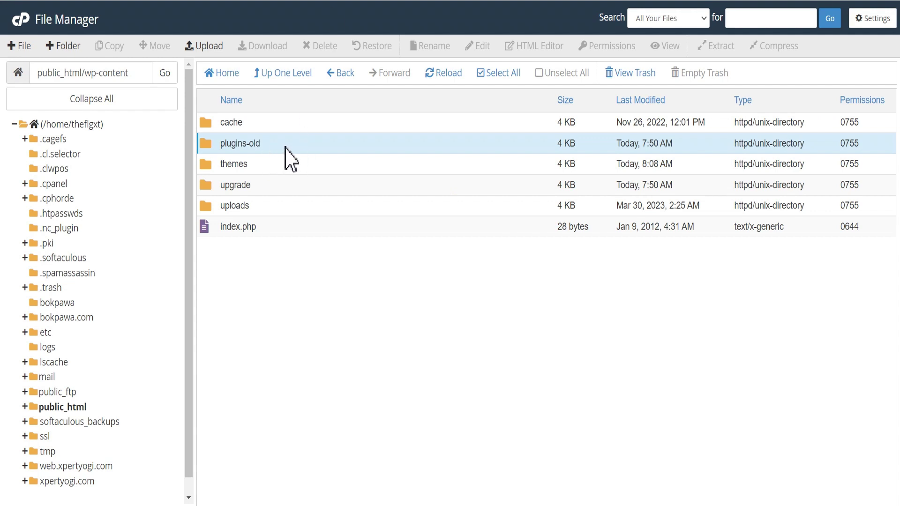
pyautogui.rightClick(282, 147)
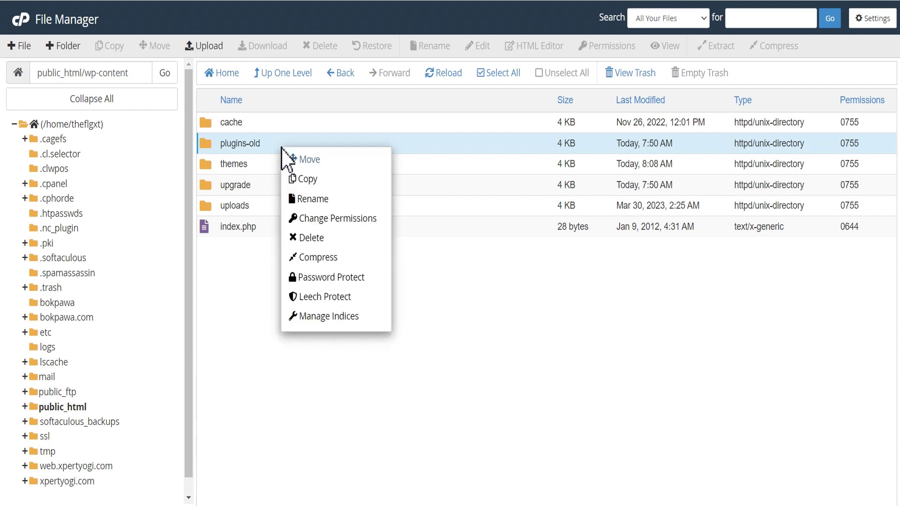
pyautogui.click(333, 200)
pyautogui.moveTo(376, 270); pyautogui.dragTo(357, 269)
pyautogui.press('BackSpace')
pyautogui.click(541, 309)
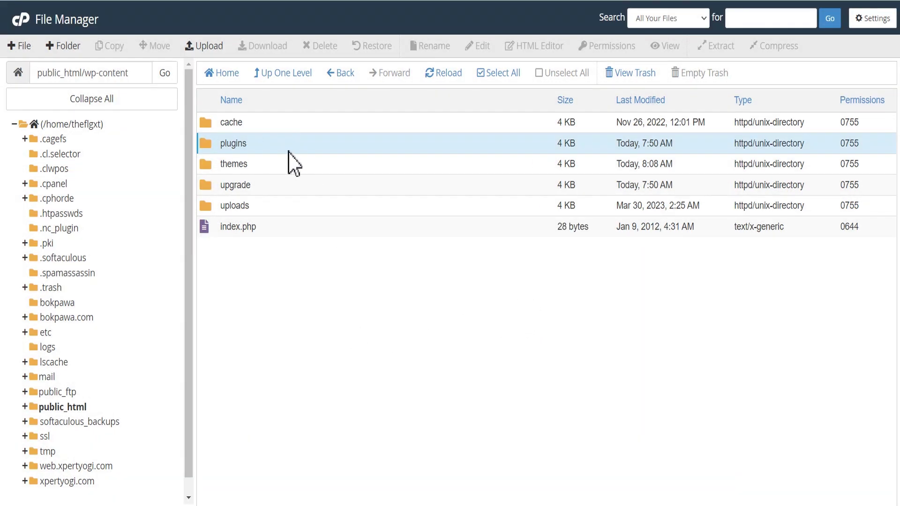
# - Inside plugins, rename the elementor folder to elementor-old
pyautogui.doubleClick(262, 143)
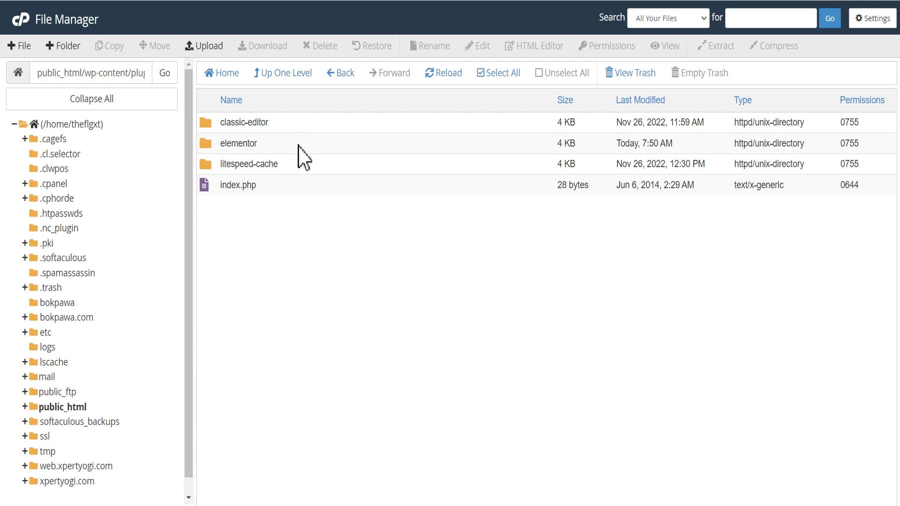
pyautogui.rightClick(273, 149)
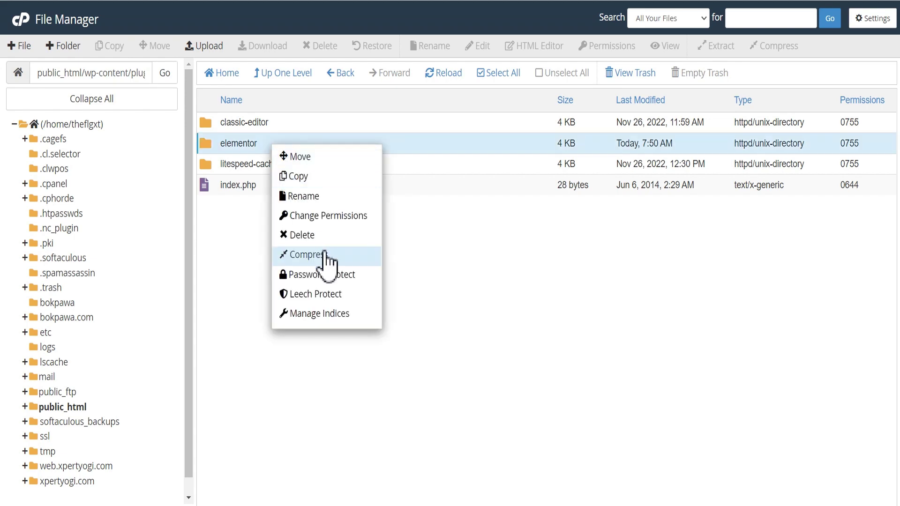
pyautogui.click(319, 199)
pyautogui.click(378, 267)
pyautogui.write('-old')
pyautogui.click(539, 310)
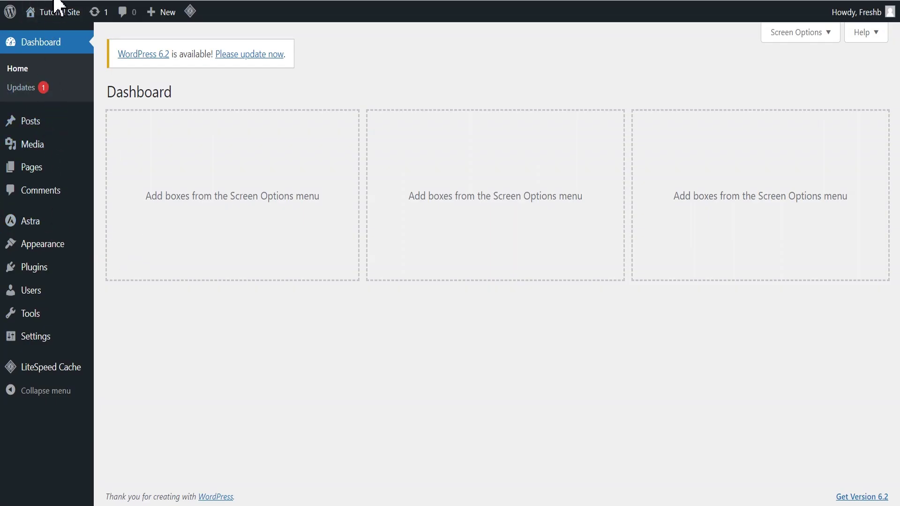
# - Back in the admin dashboard, search Plugins > Add New for 'Core Rollback'
pyautogui.click(56, 6)
pyautogui.moveTo(45, 275)
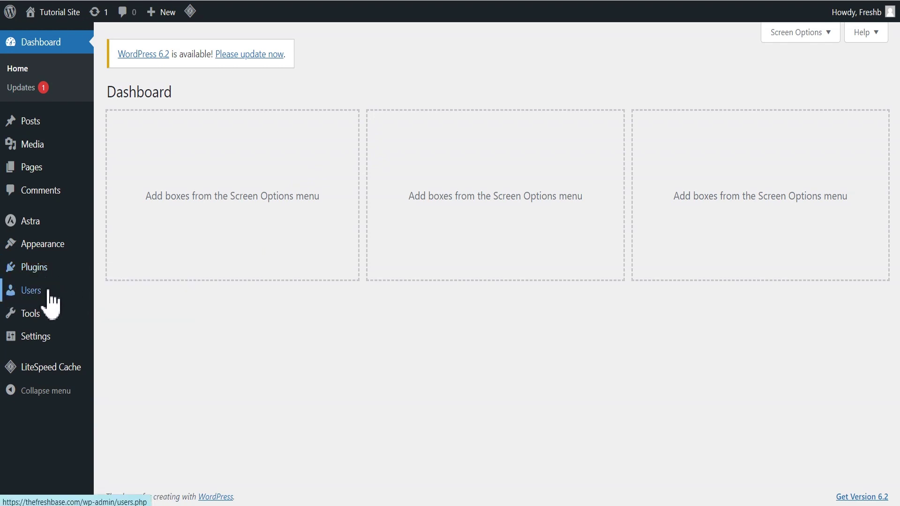
pyautogui.click(125, 289)
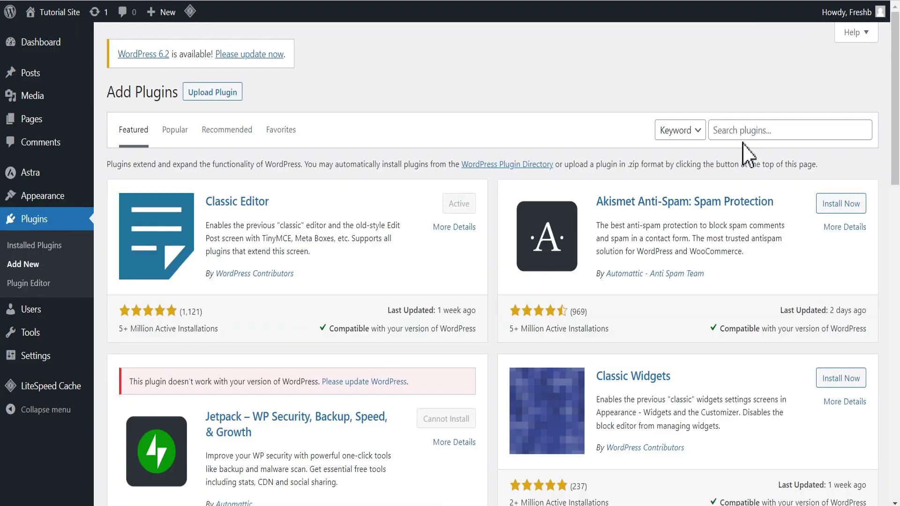
pyautogui.click(734, 130)
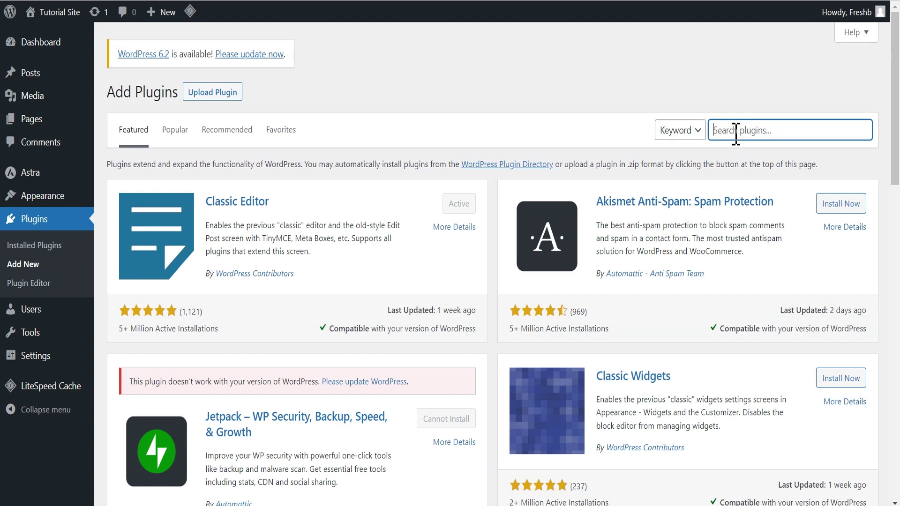
pyautogui.write('Core Rollback')
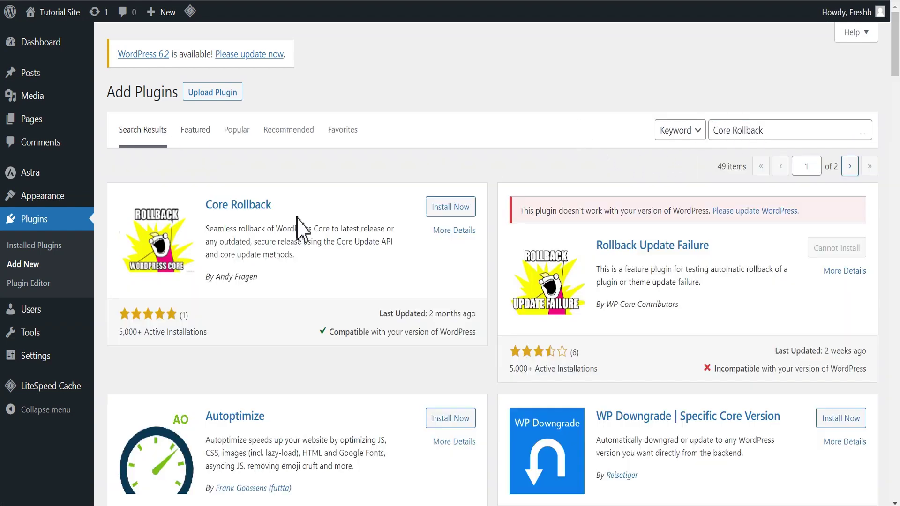
# - Install and activate the Core Rollback plugin
pyautogui.click(452, 208)
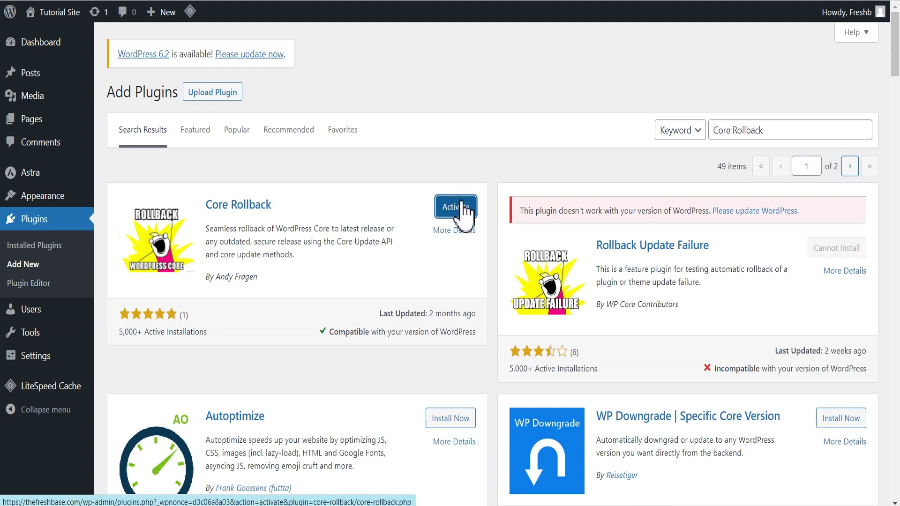
pyautogui.click(460, 207)
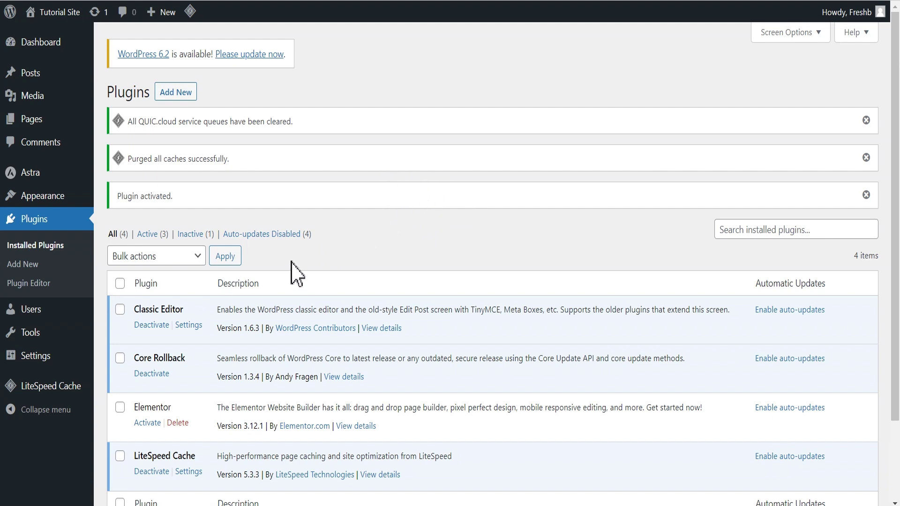
pyautogui.moveTo(50, 360)
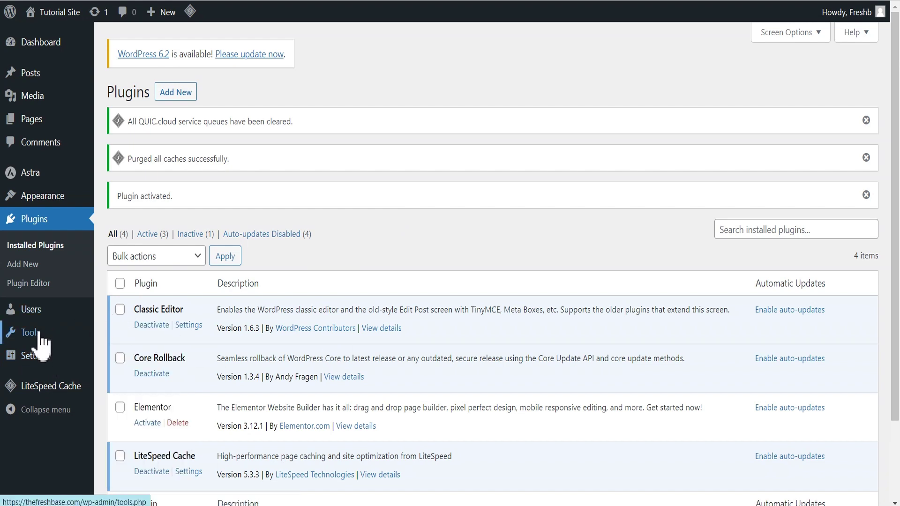
pyautogui.moveTo(38, 343)
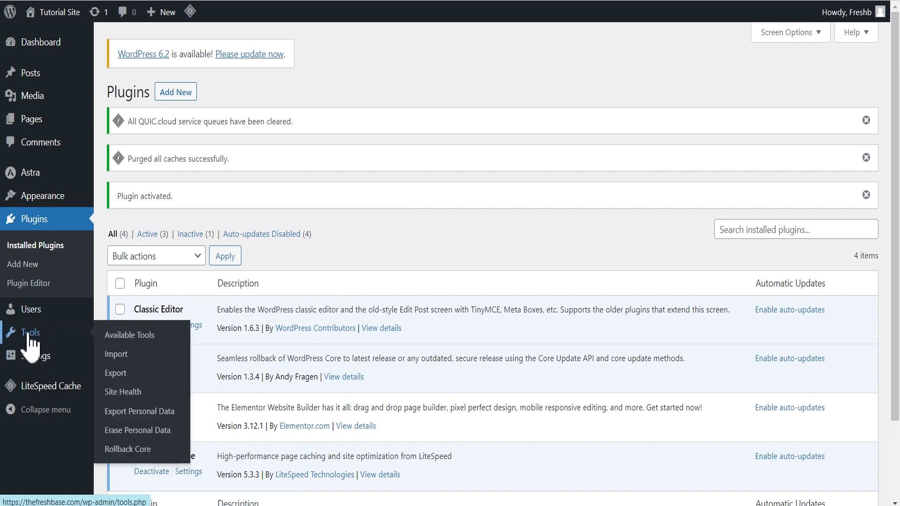
# - On Tools > Rollback Core, select release 5.7.8 and start the rollback
pyautogui.click(130, 449)
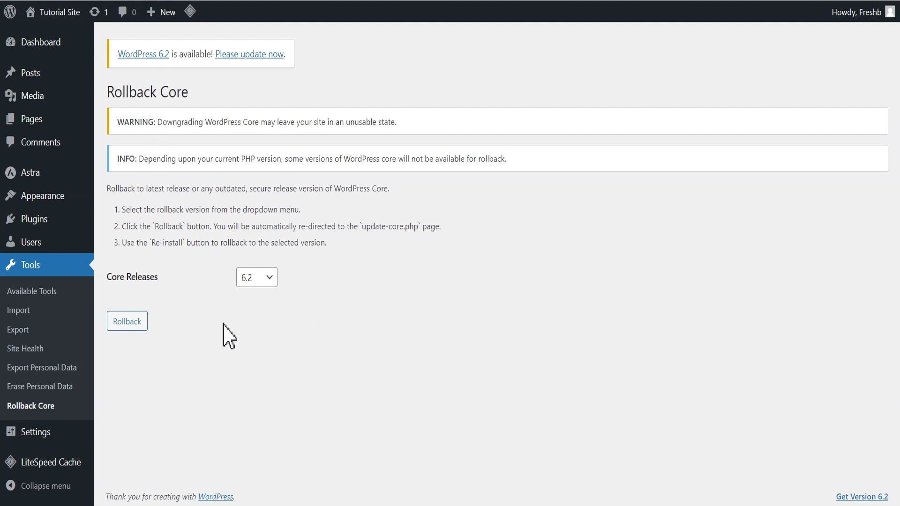
pyautogui.click(260, 279)
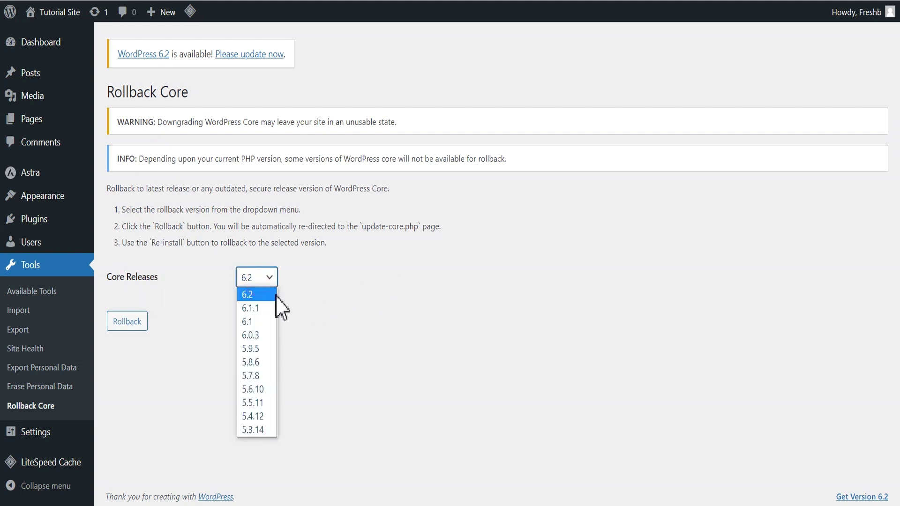
pyautogui.click(253, 375)
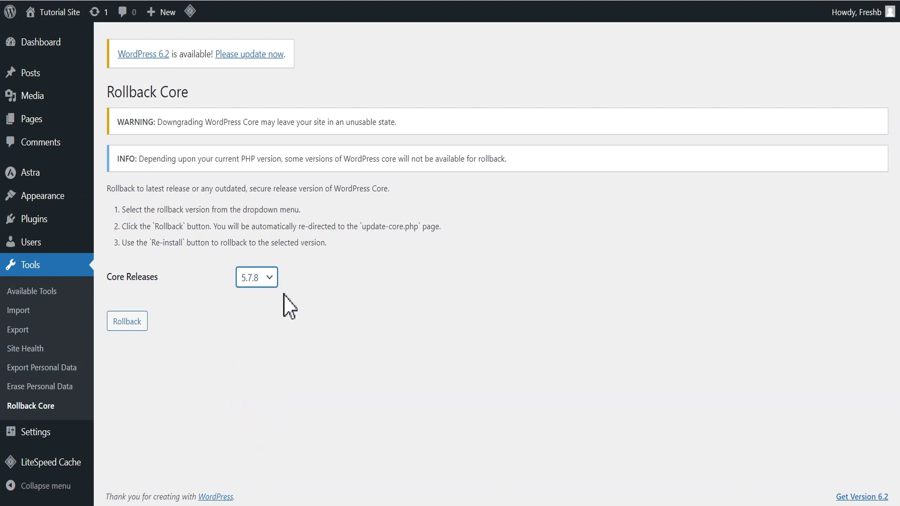
pyautogui.click(128, 324)
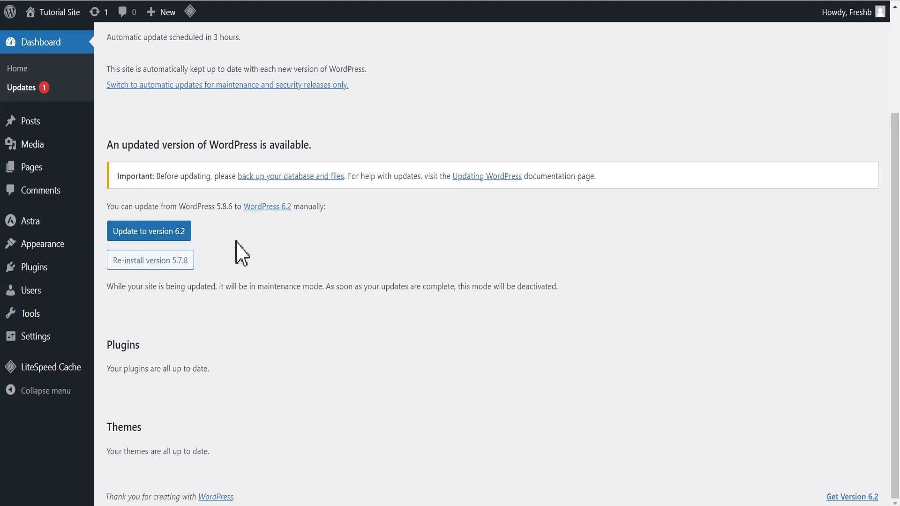
# - Re-install WordPress 5.7.8 from the Updates page and check the About WordPress 5.7.8 page
pyautogui.click(180, 263)
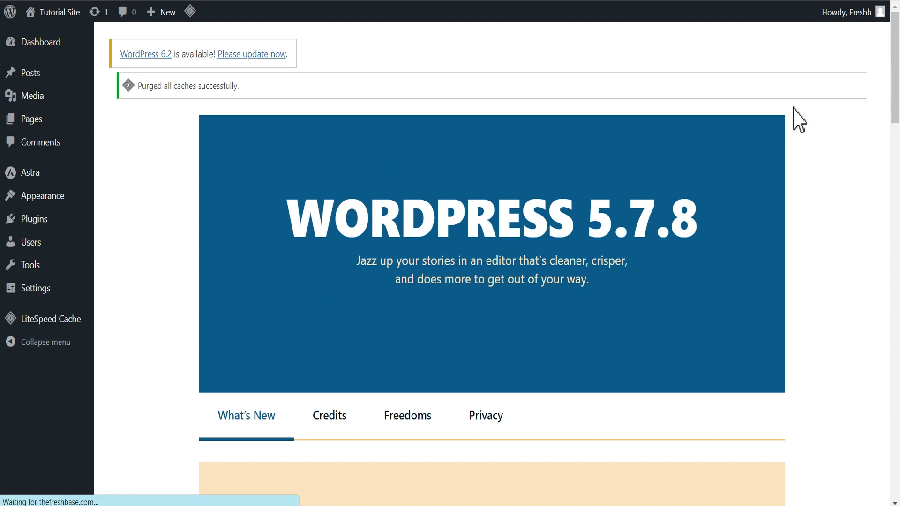
pyautogui.scroll(-3, 806, 132)
pyautogui.scroll(3, 819, 150)
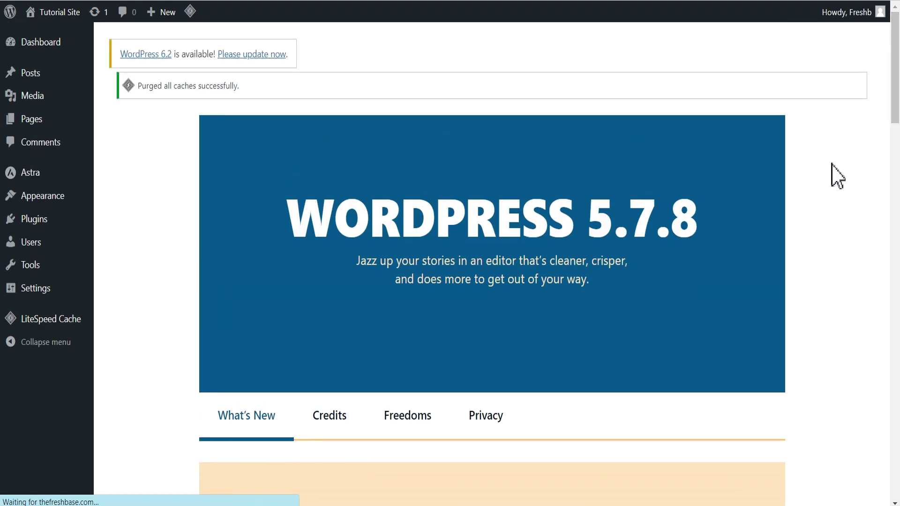